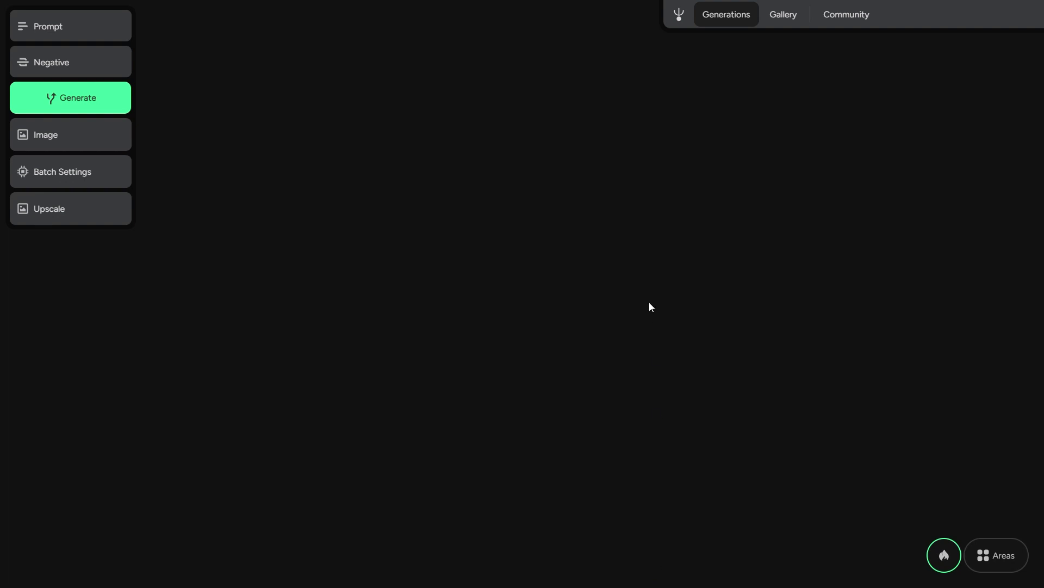
Generate four photos of a dog at a palm-lined swimming pool from the current prompt
left_click(113, 108)
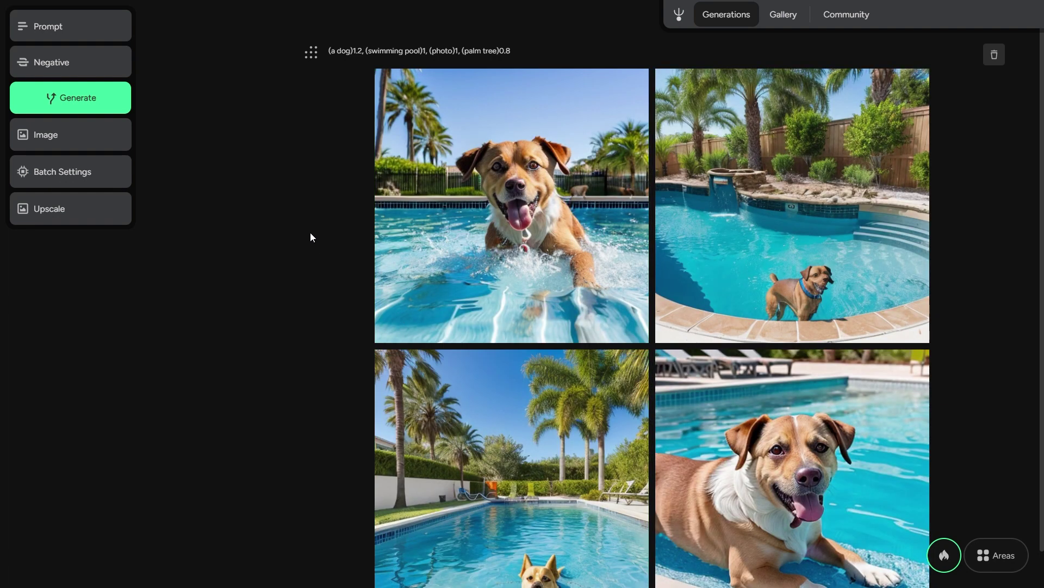
Change the prompt's 'a dog' tag to 'a cat' and generate a new pool batch
left_click(101, 37)
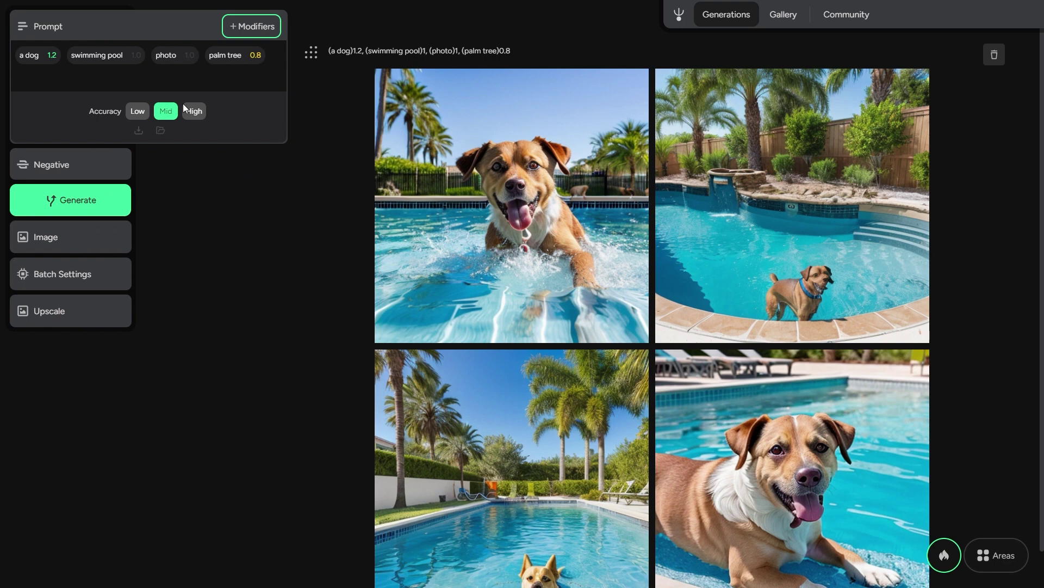
left_click(32, 57)
double_click(31, 55)
type("cat")
key("Return")
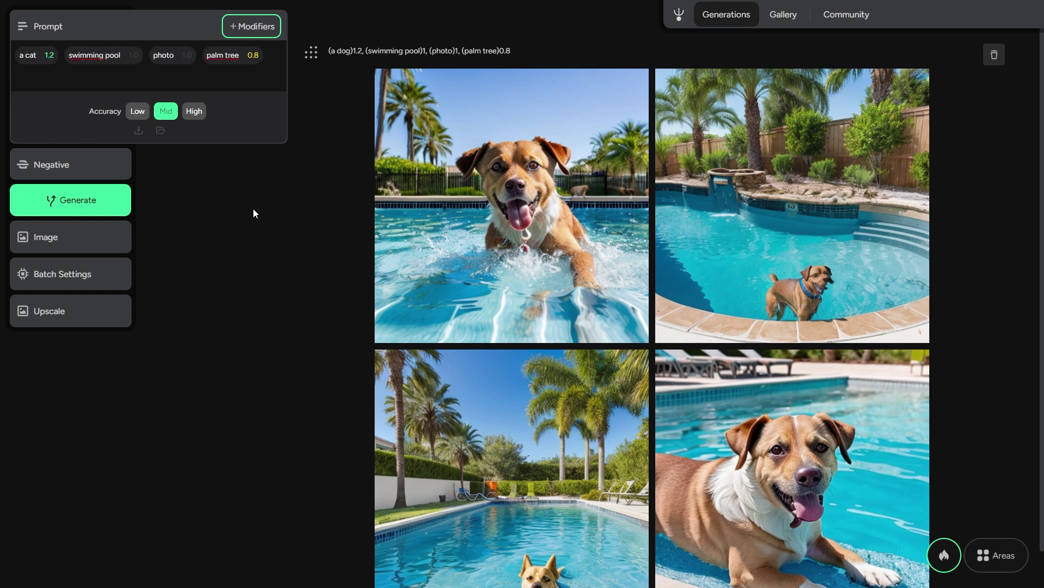
left_click(120, 205)
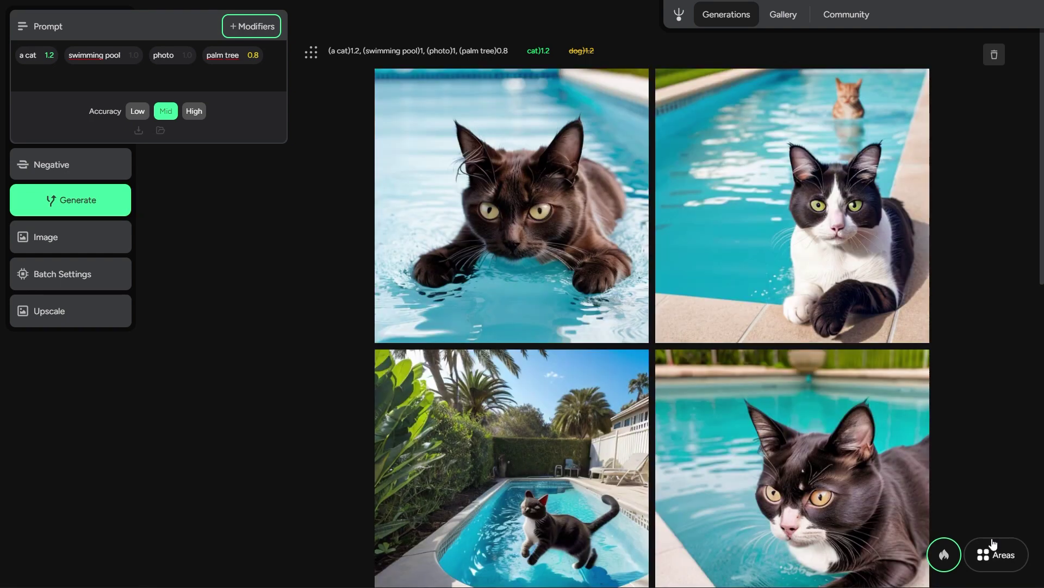
Add a 'victorian painting' tag at weight 1.3, regenerate, and bring up the modifiers list
left_click(274, 62)
type("victorian painting")
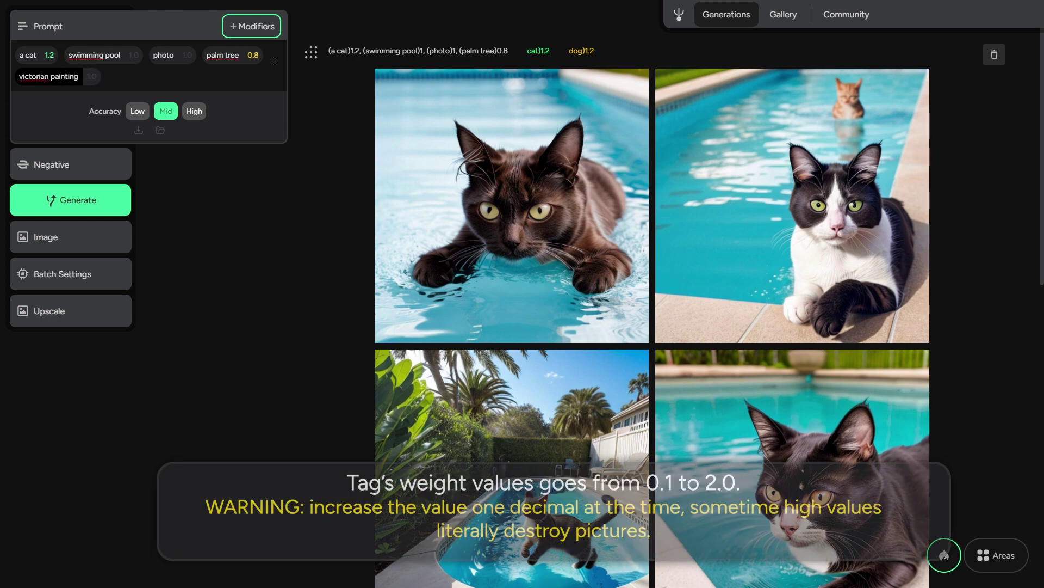
left_click(96, 77)
key("BackSpace")
type("3")
key("Return")
left_click(66, 202)
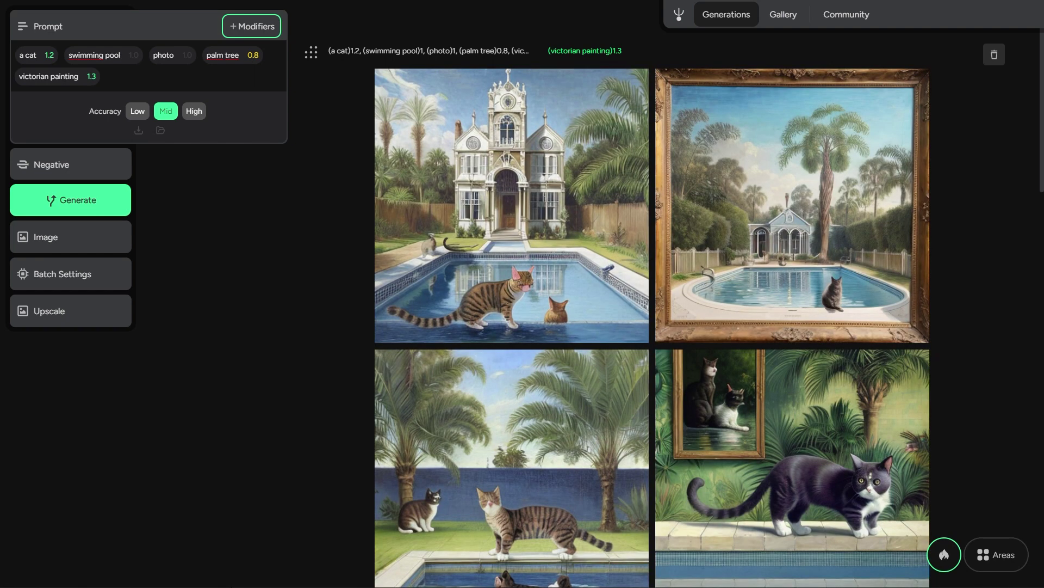
left_click(264, 28)
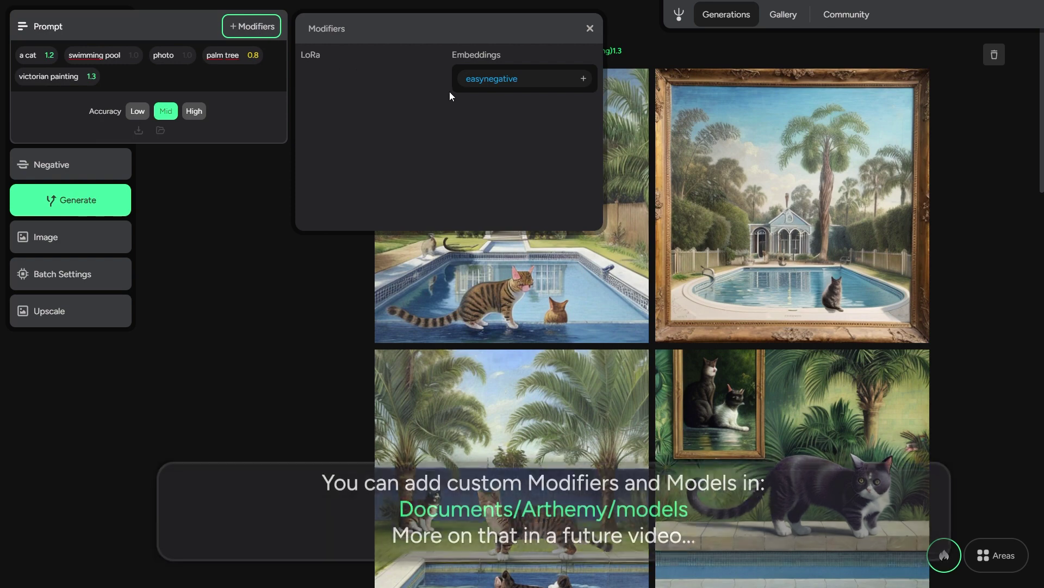
left_click(492, 79)
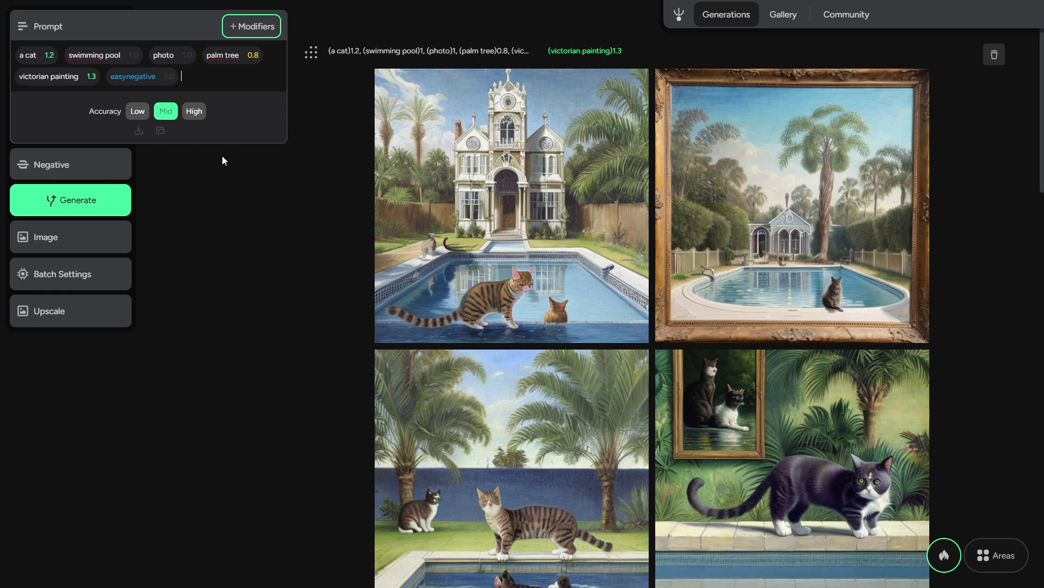
left_click_drag(162, 76, 151, 81)
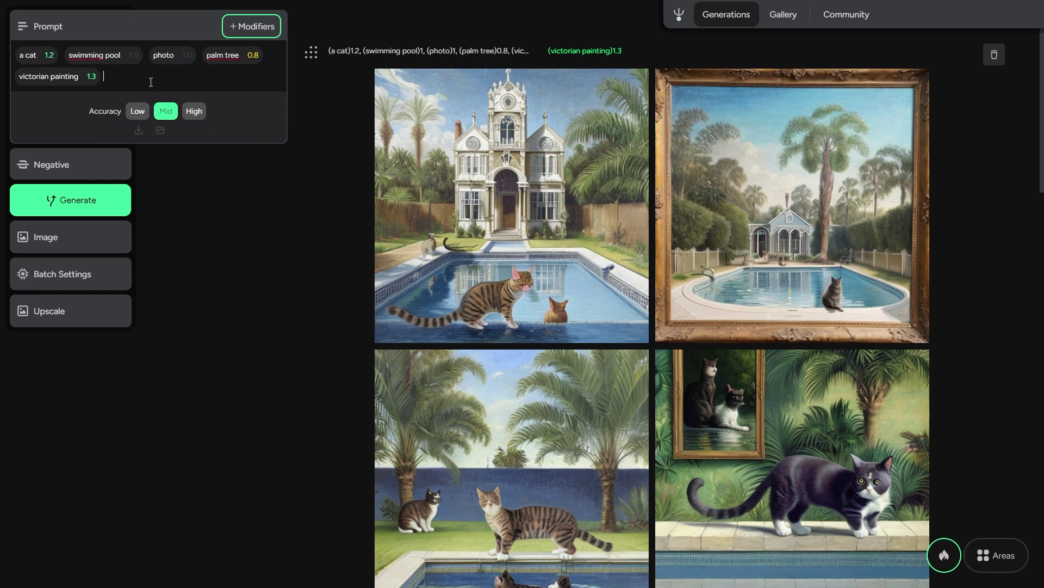
Compare the Low, Mid and High accuracy examples, keep High, and show the negative prompt tags
left_click(140, 114)
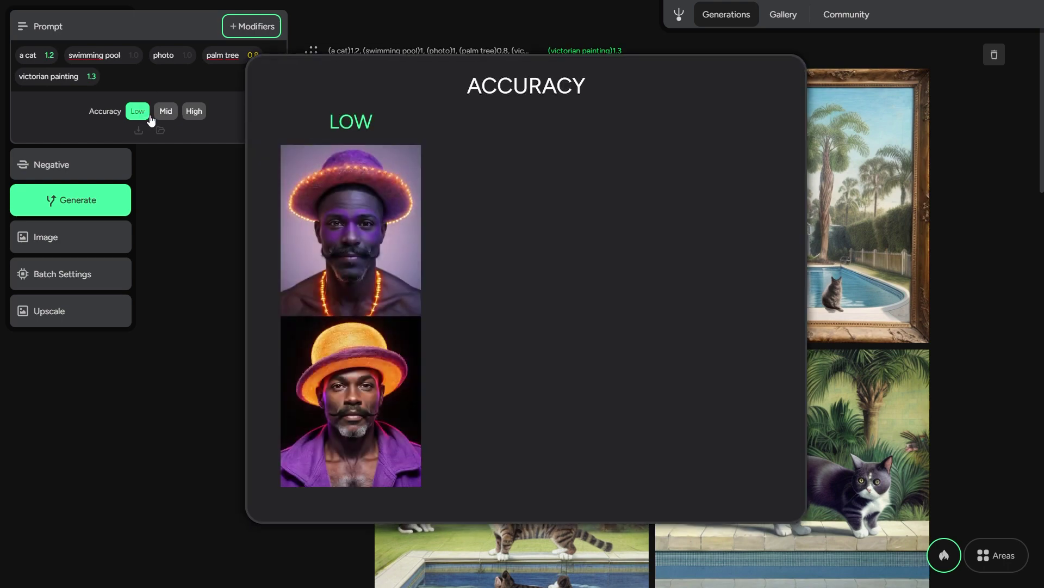
left_click(166, 115)
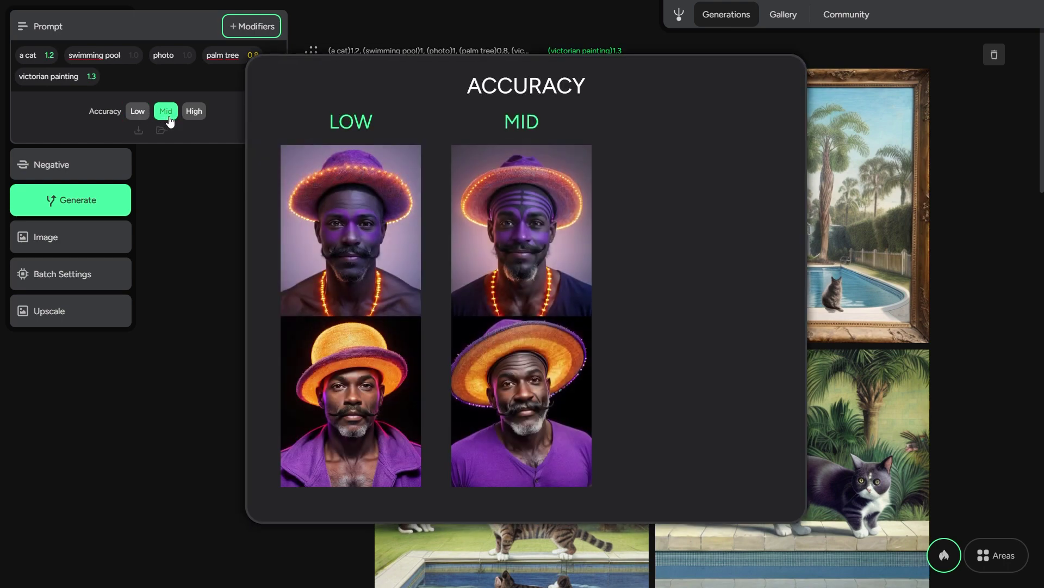
left_click(195, 117)
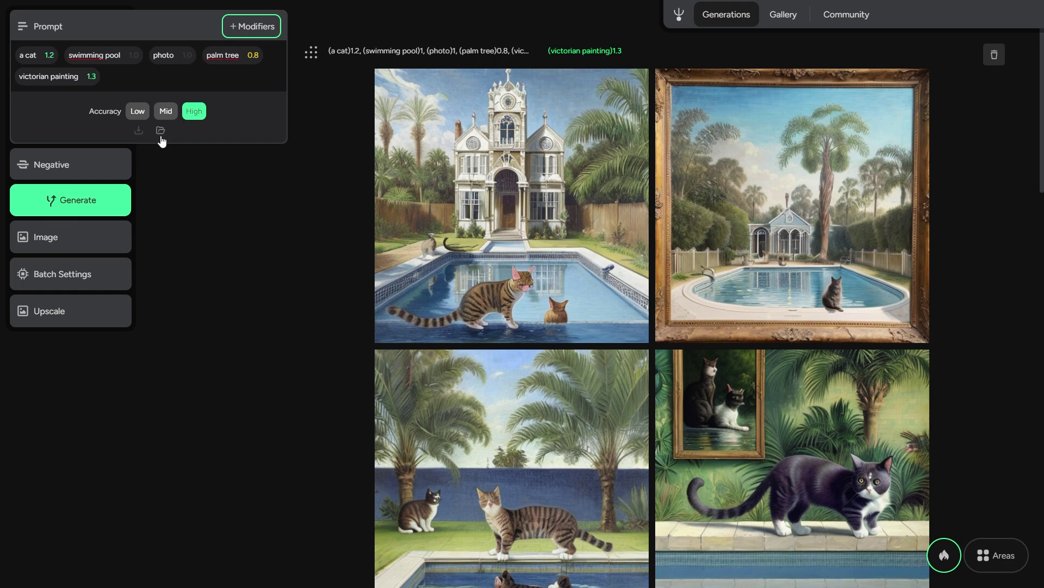
left_click(65, 170)
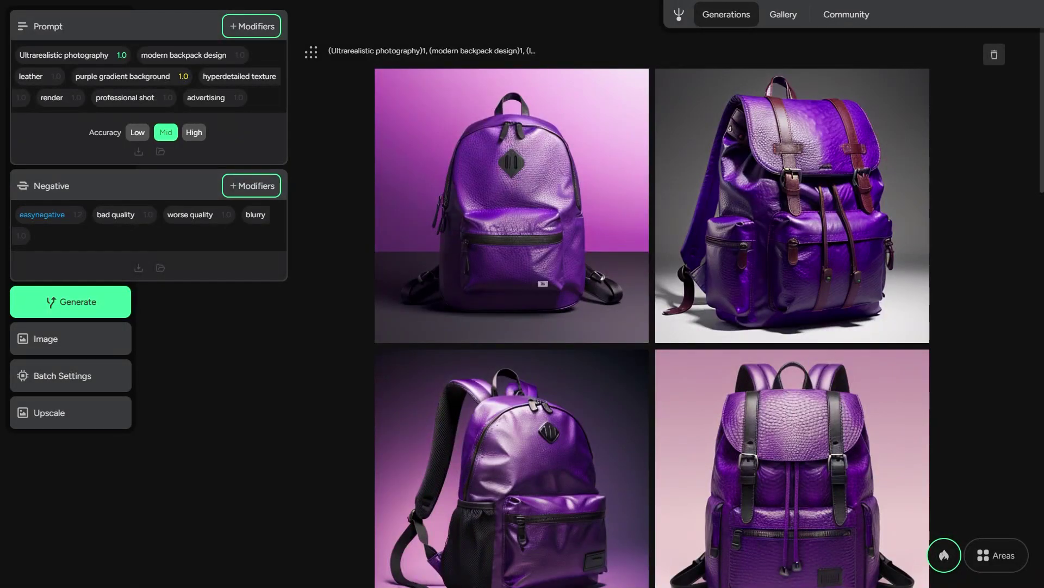
Scroll down through the batches of purple leather backpack product shots
scroll(339, 323, "down", 5)
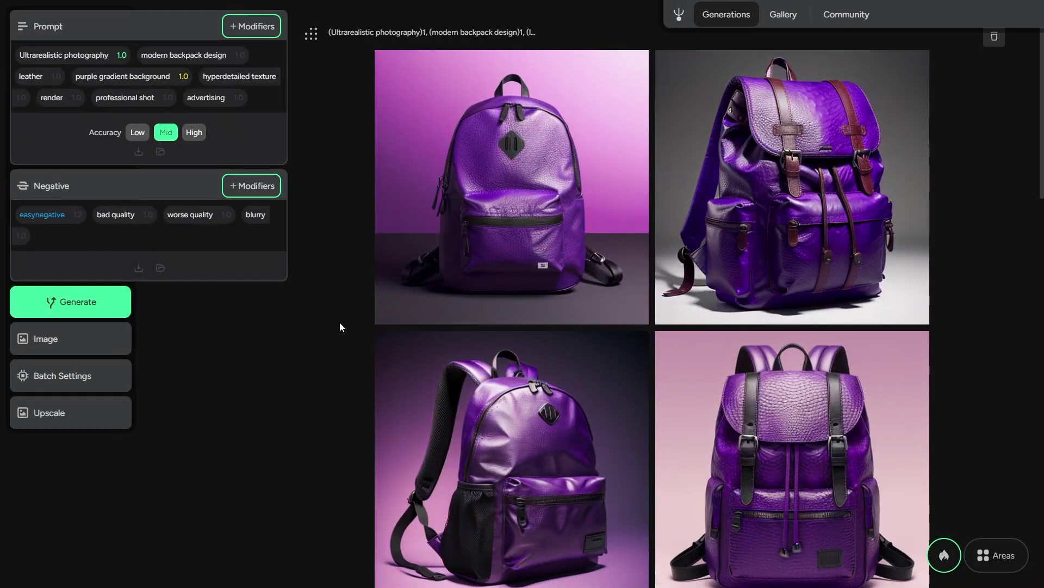
scroll(339, 322, "down", 10)
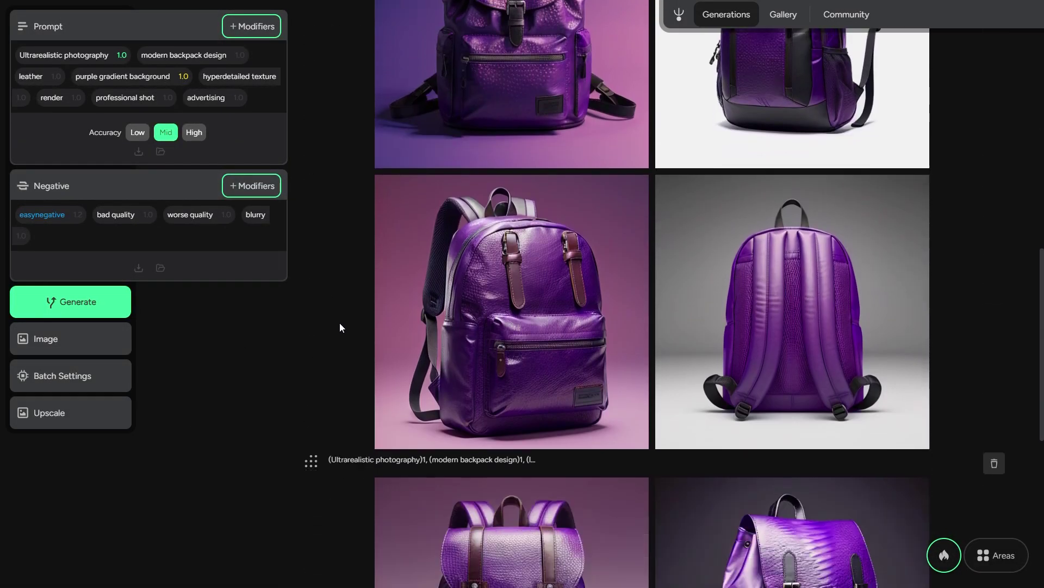
scroll(341, 327, "down", 2)
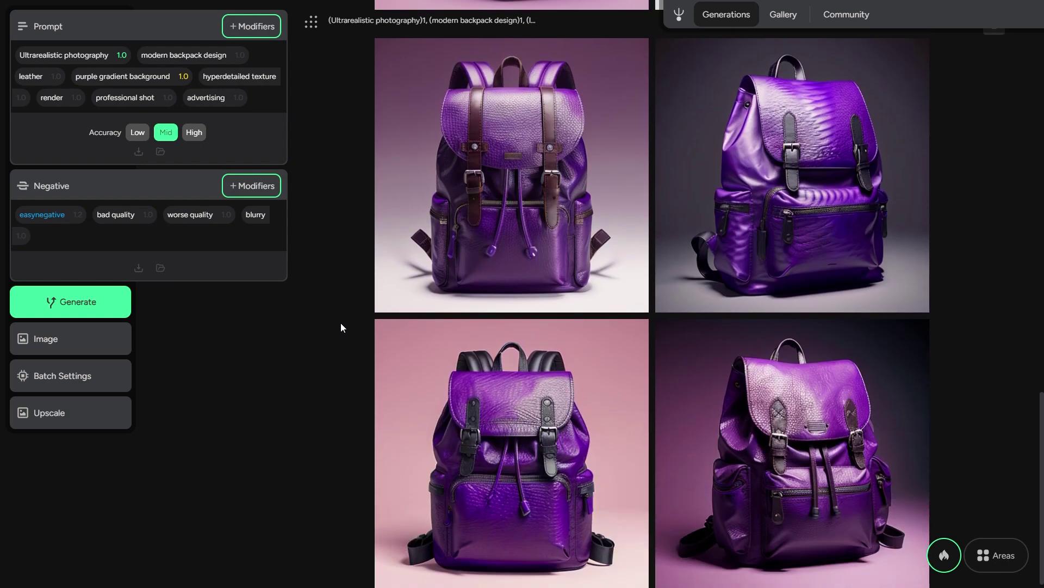
scroll(340, 326, "down", 10)
Load the brown backpack sketch as reference image at 50% influence
left_click(93, 342)
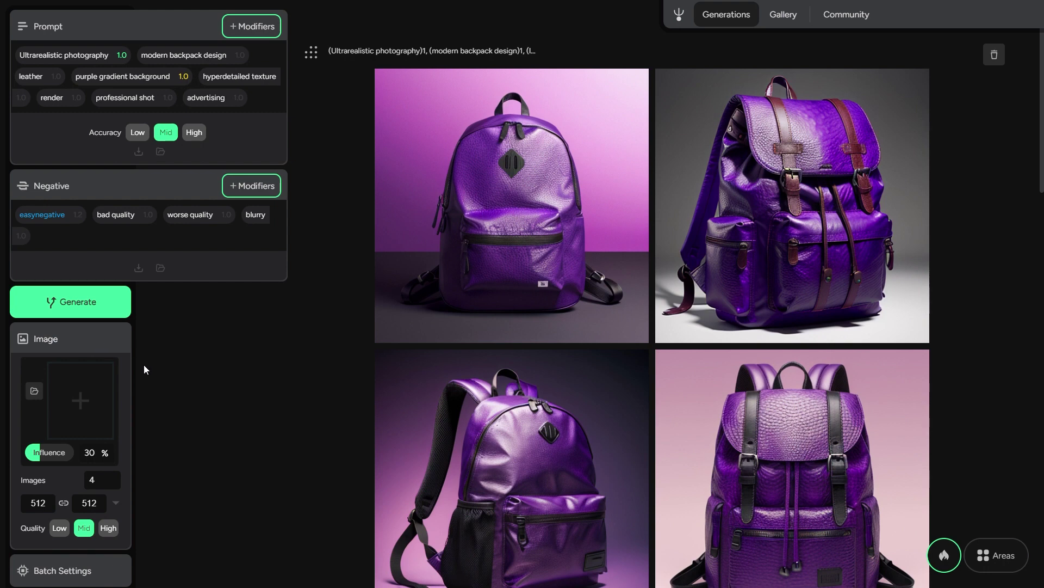
scroll(126, 369, "down", 2)
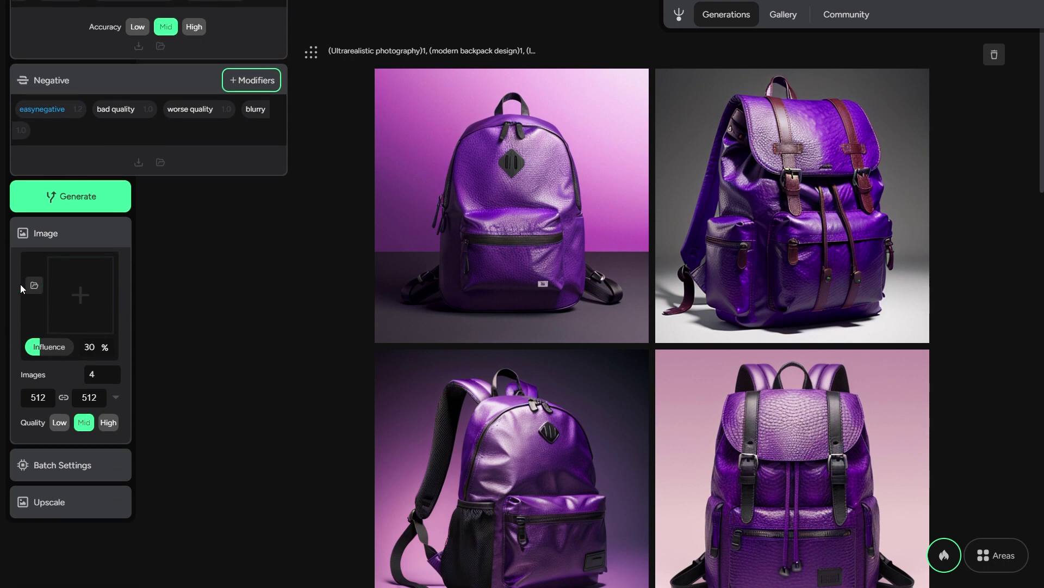
left_click(33, 285)
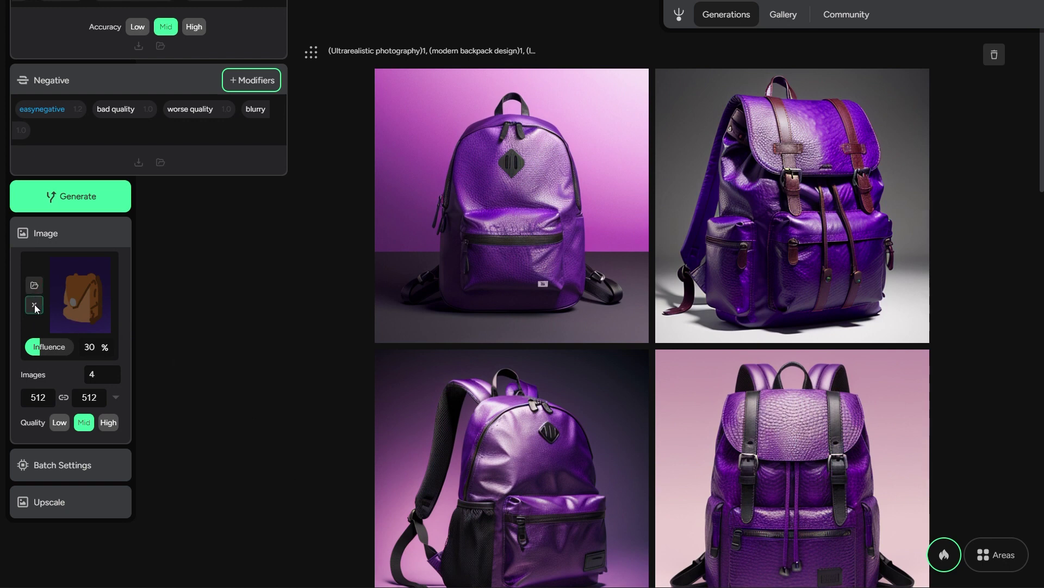
mouse_move(49, 346)
left_mouse_down()
mouse_move(68, 347)
mouse_move(42, 347)
mouse_move(52, 348)
left_mouse_up()
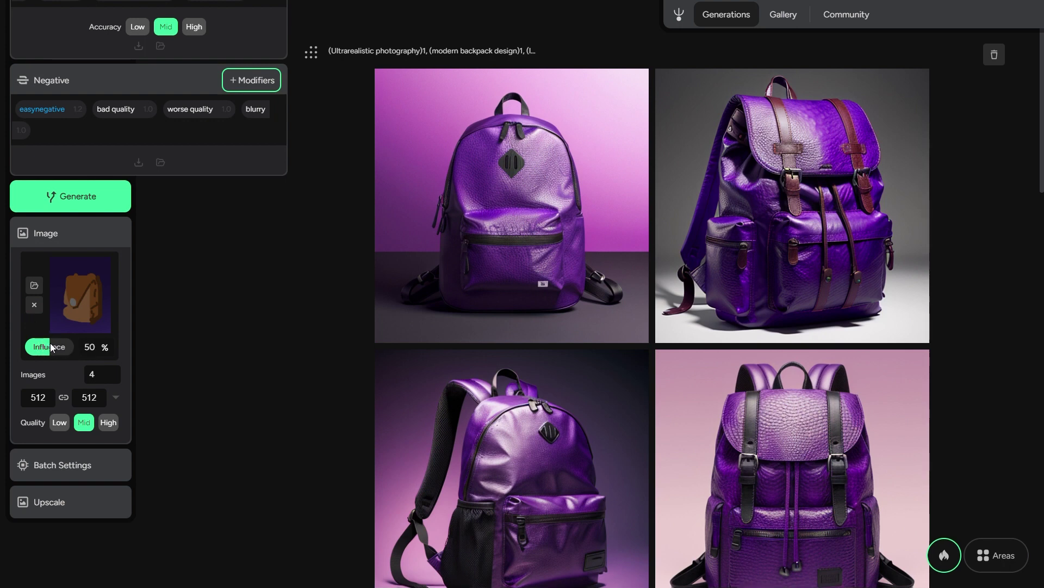
Set the image count to 6 and the image height to 640
left_click(105, 378)
key("BackSpace")
type("6")
left_click_drag(47, 398, 10, 402)
left_click_drag(102, 393, 24, 395)
type("640")
Try Low and High quality, settle on Mid, and generate the new backpack batch
left_click(61, 423)
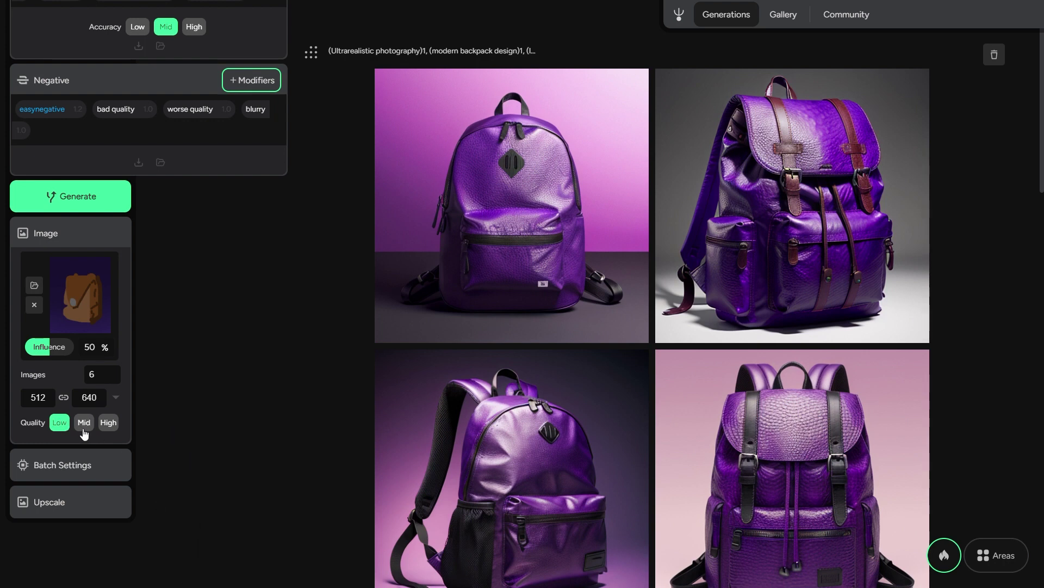
left_click(83, 424)
left_click(106, 426)
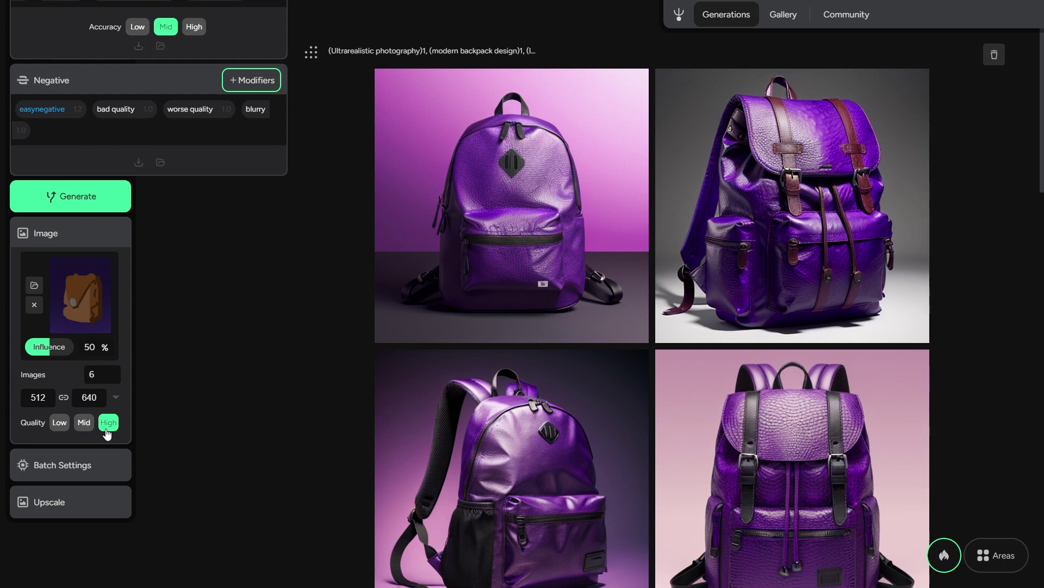
left_click(84, 424)
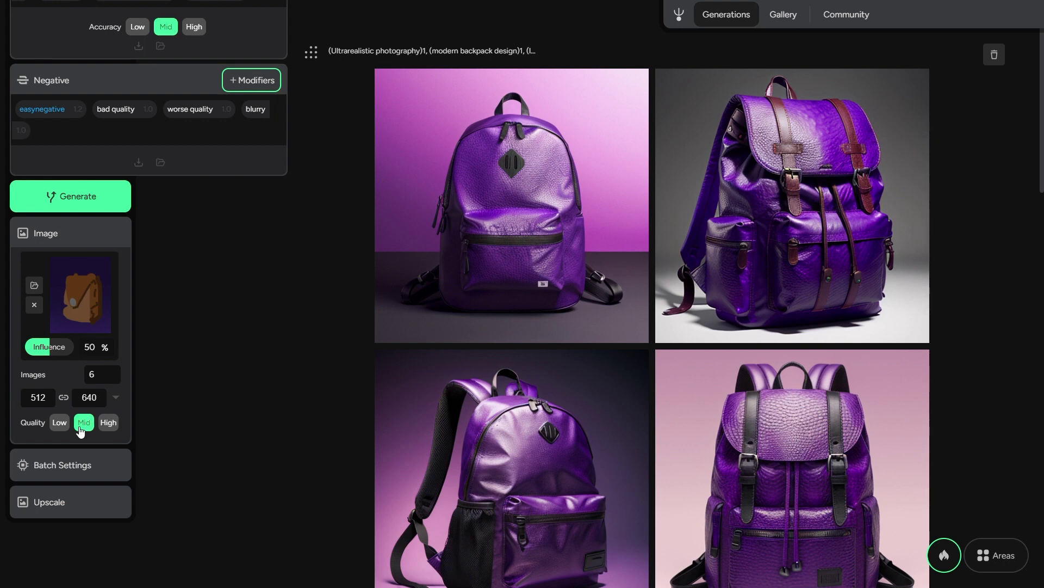
left_click(105, 202)
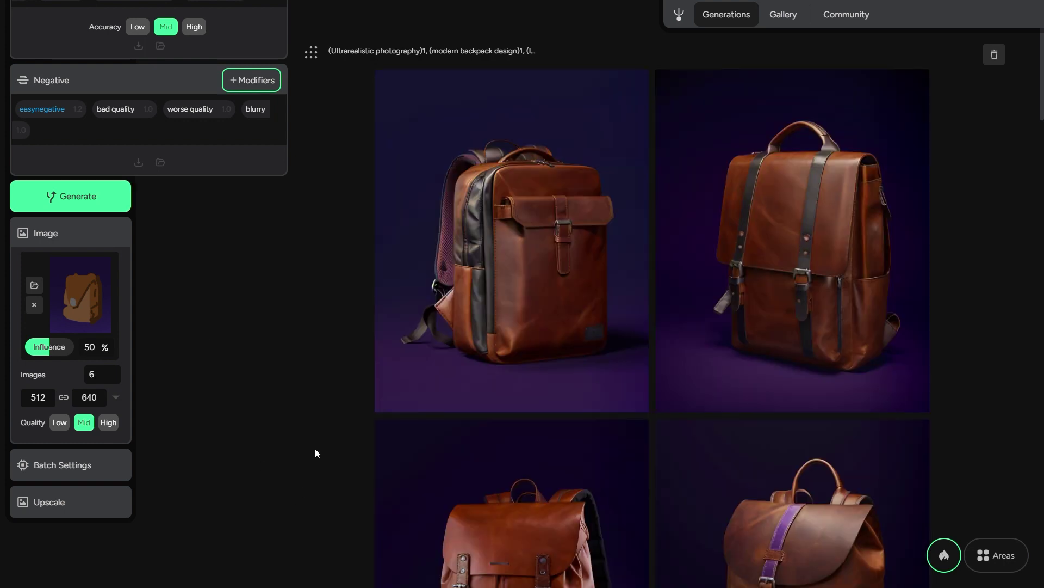
Scroll through the six finished brown leather backpack renders on purple backdrops
scroll(315, 450, "down", 5)
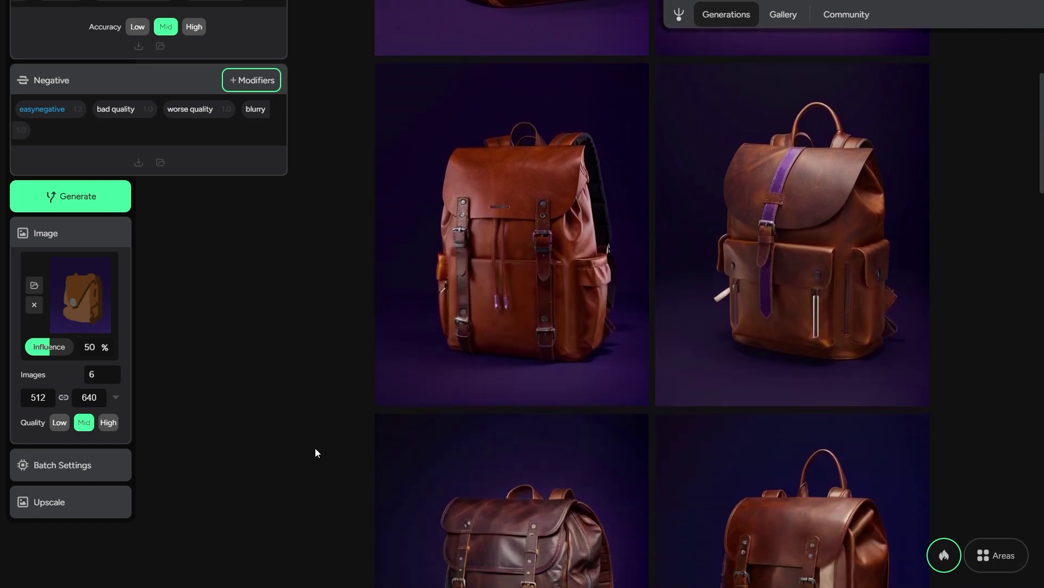
scroll(316, 448, "down", 5)
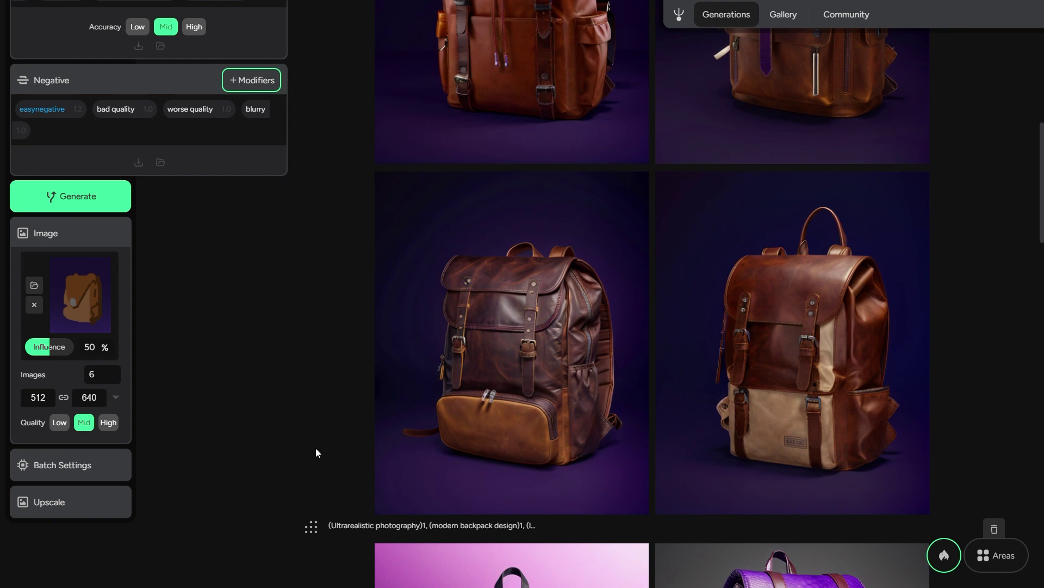
scroll(316, 452, "down", 9)
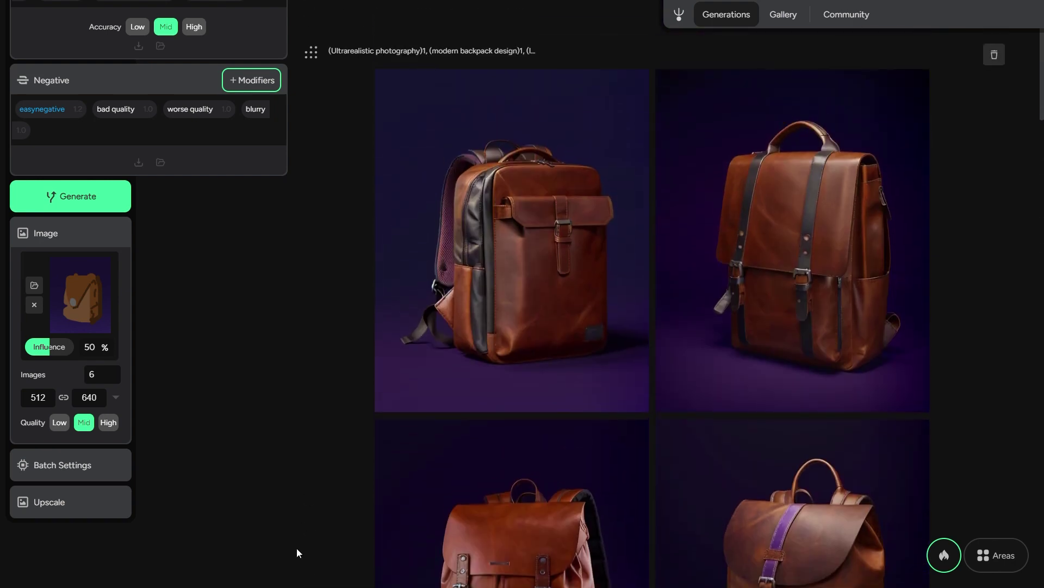
Reveal the model and seed settings and look through the saved models list
left_click(110, 471)
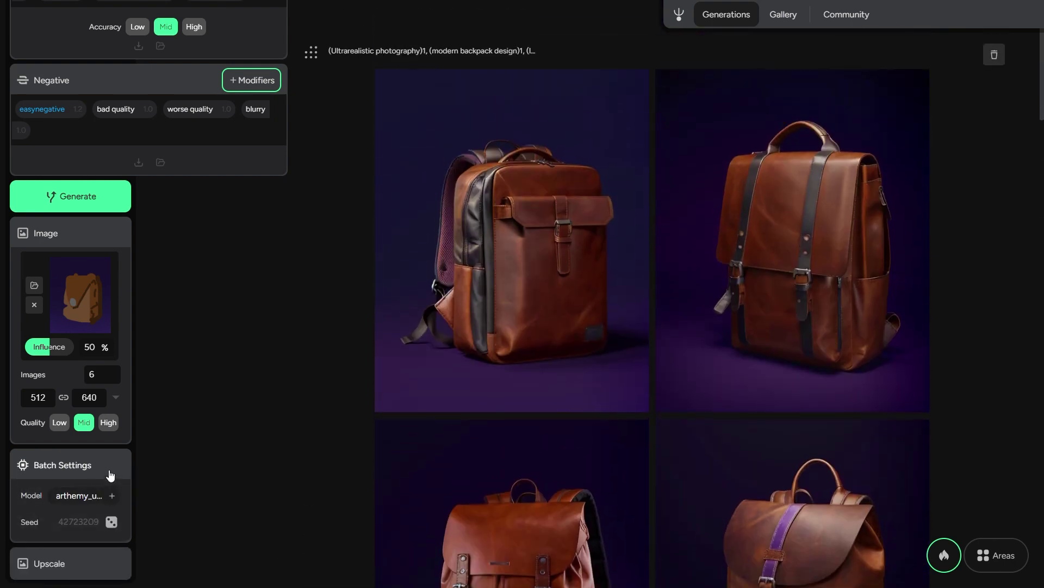
scroll(114, 489, "down", 1)
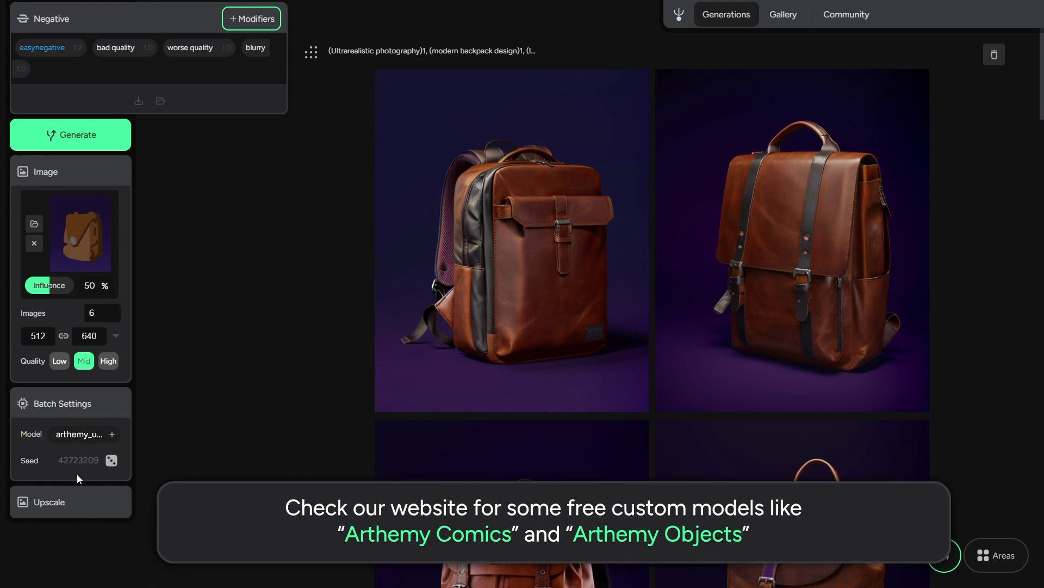
left_click(76, 438)
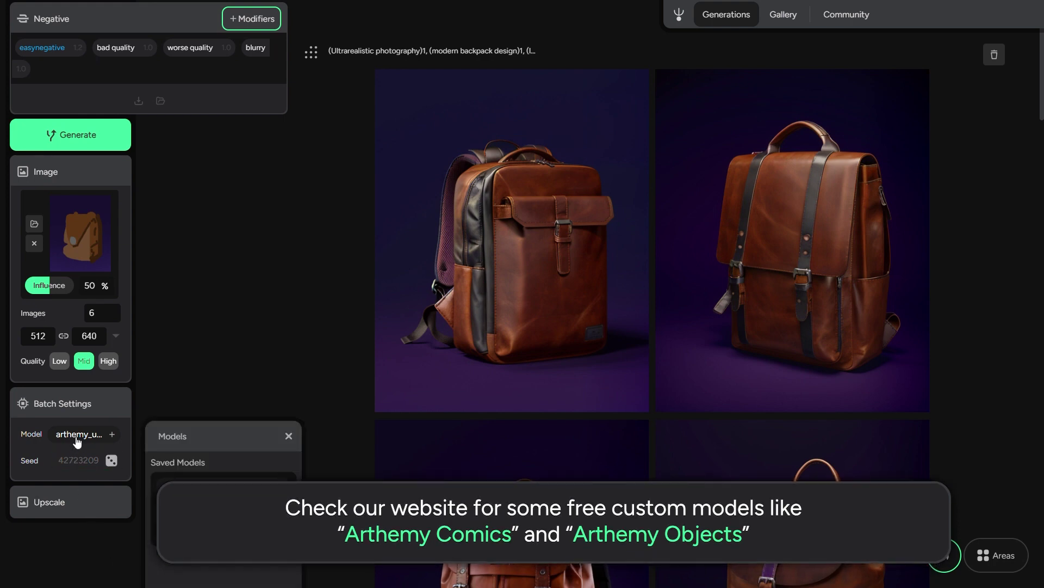
scroll(75, 443, "down", 1)
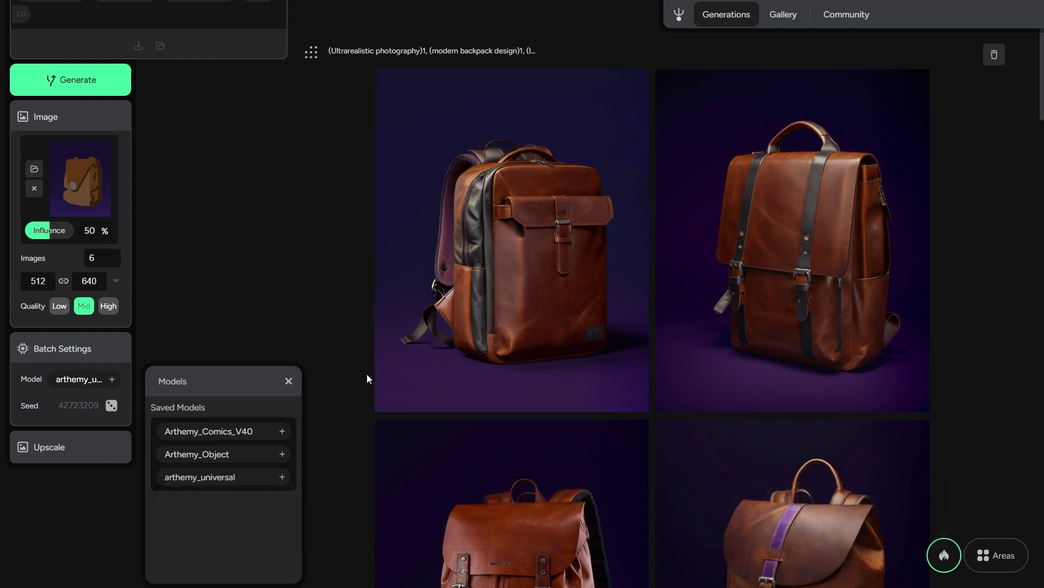
left_click(288, 381)
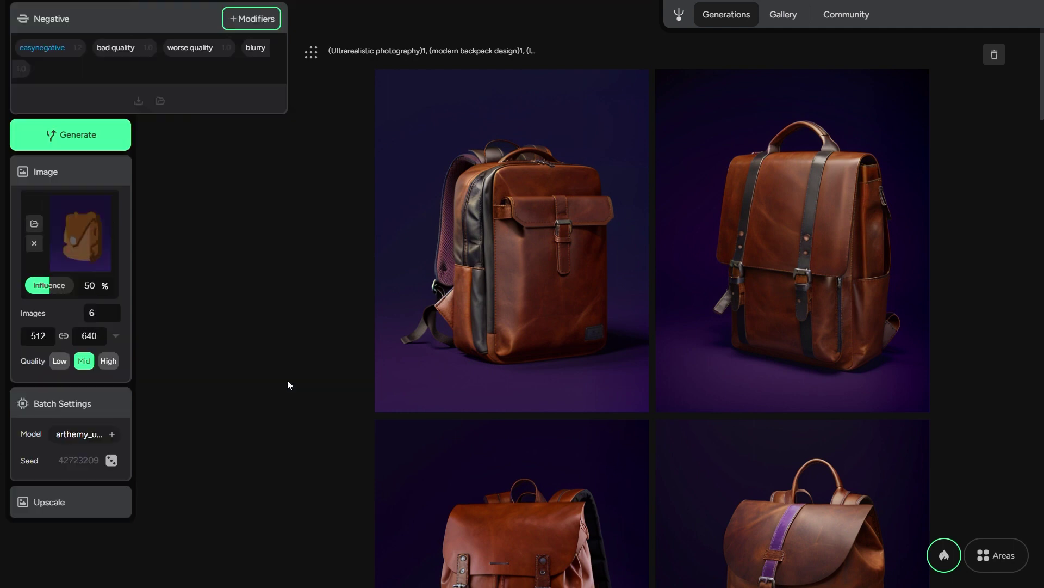
Lock the seed at 42723209 and set 2x upscaling to 1024x1280
left_click(112, 464)
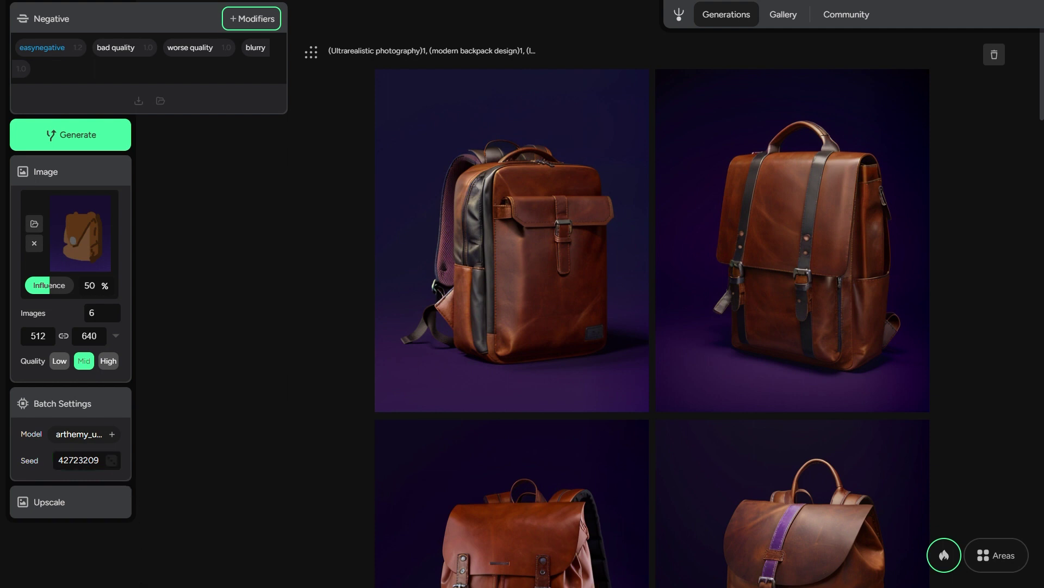
left_click(93, 510)
left_click(116, 500)
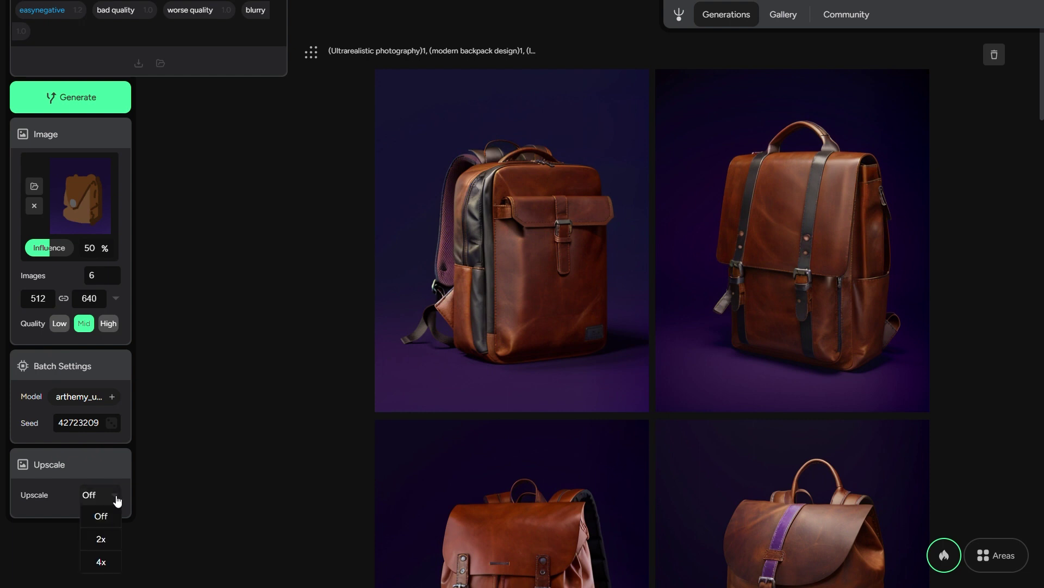
left_click(102, 539)
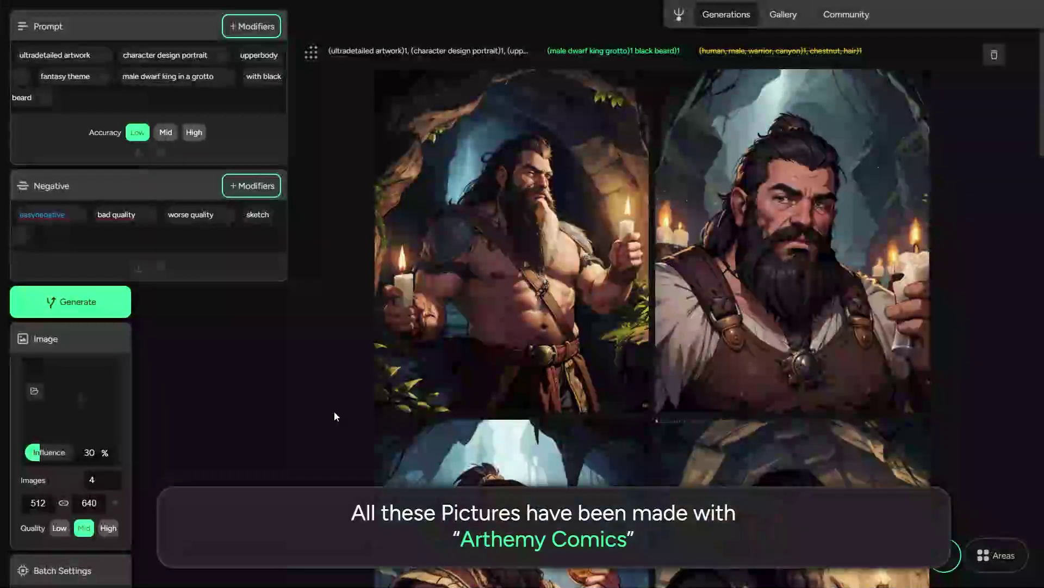
Scroll the Arthemy Comics feed to the red-haired canyon warrior portraits
scroll(334, 410, "down", 3)
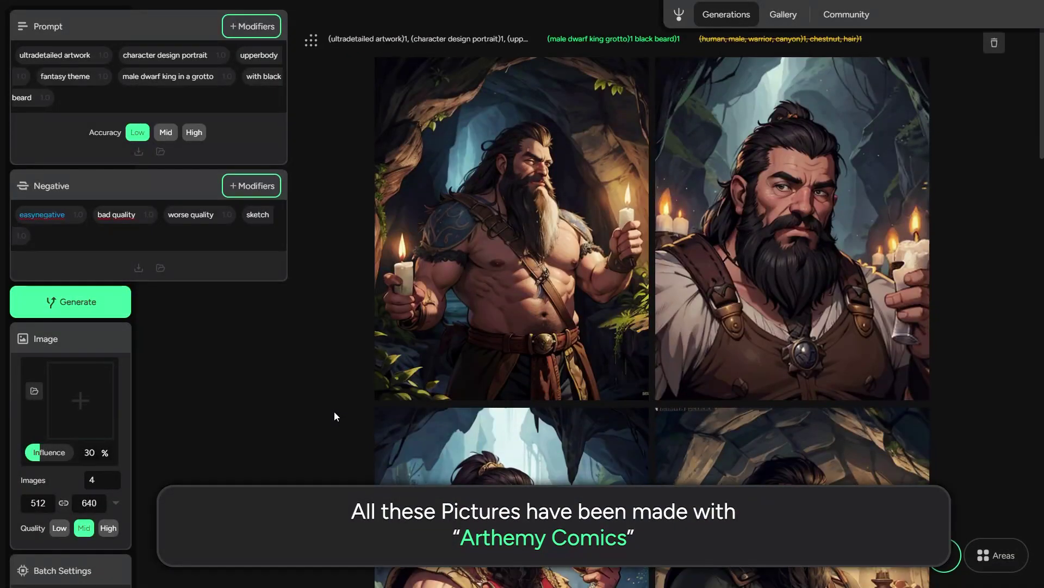
scroll(340, 419, "down", 4)
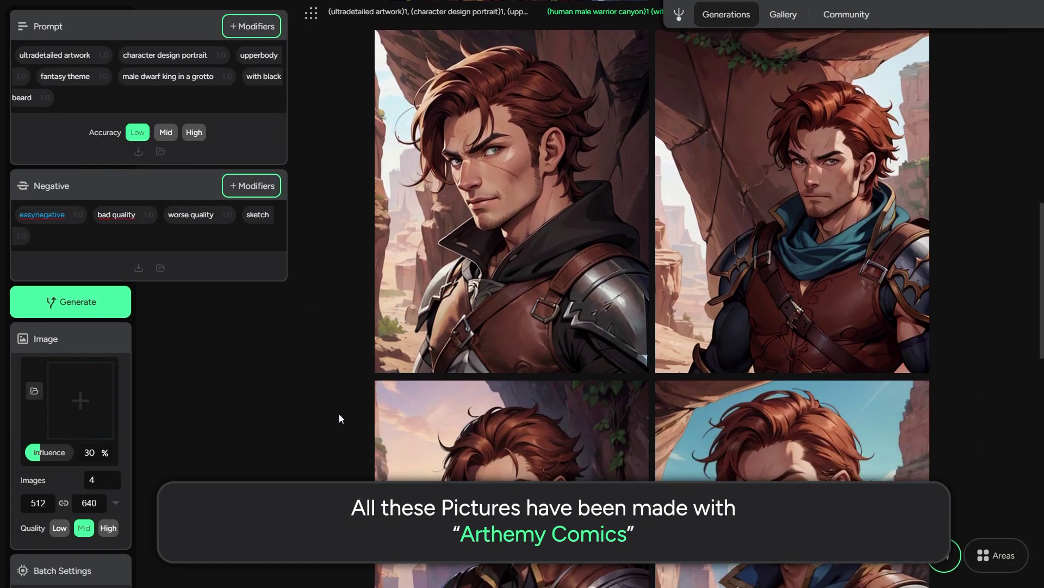
scroll(339, 419, "down", 10)
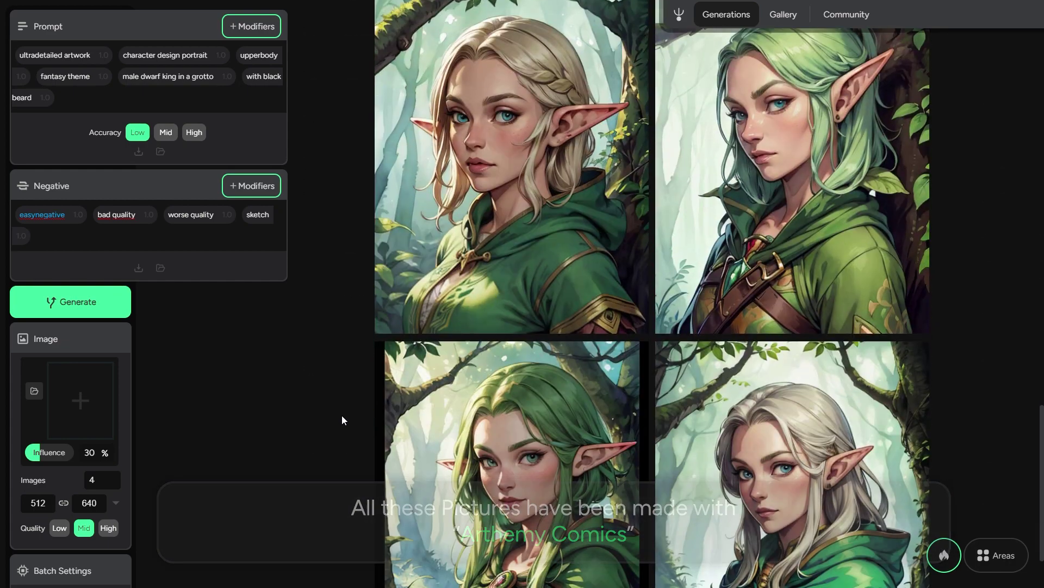
scroll(342, 416, "up", 10)
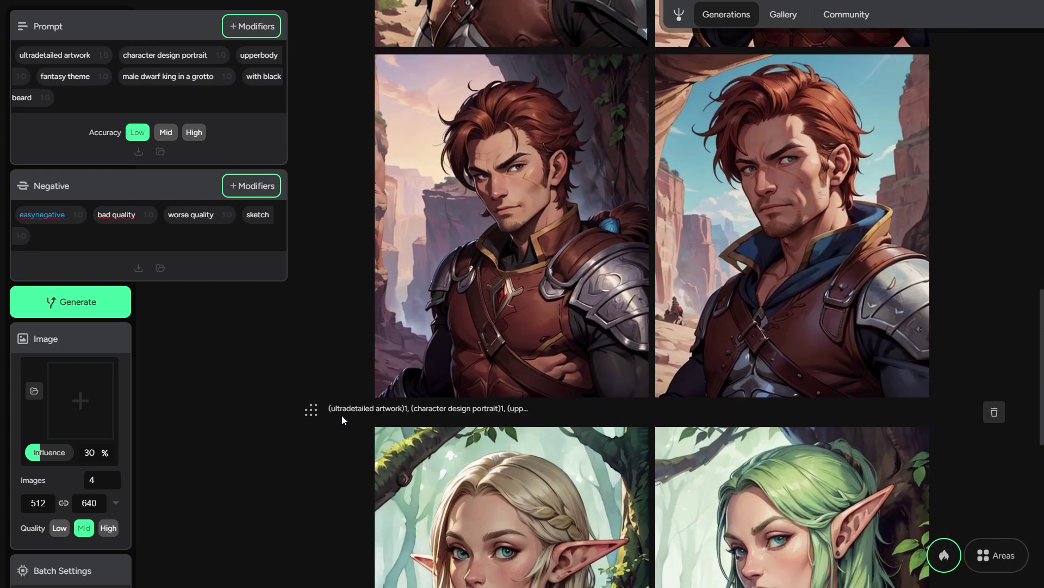
scroll(342, 415, "down", 4)
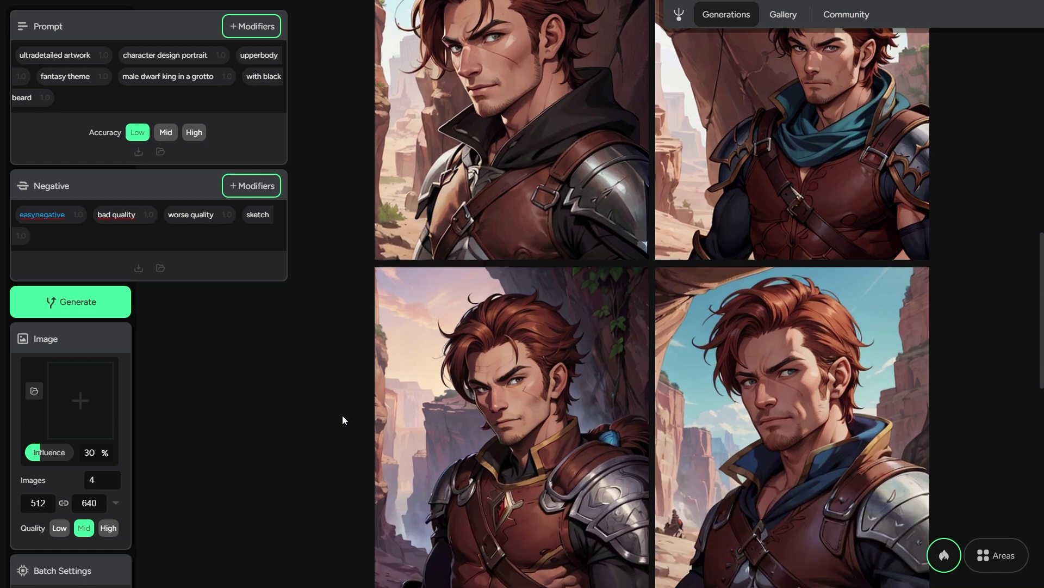
mouse_move(766, 314)
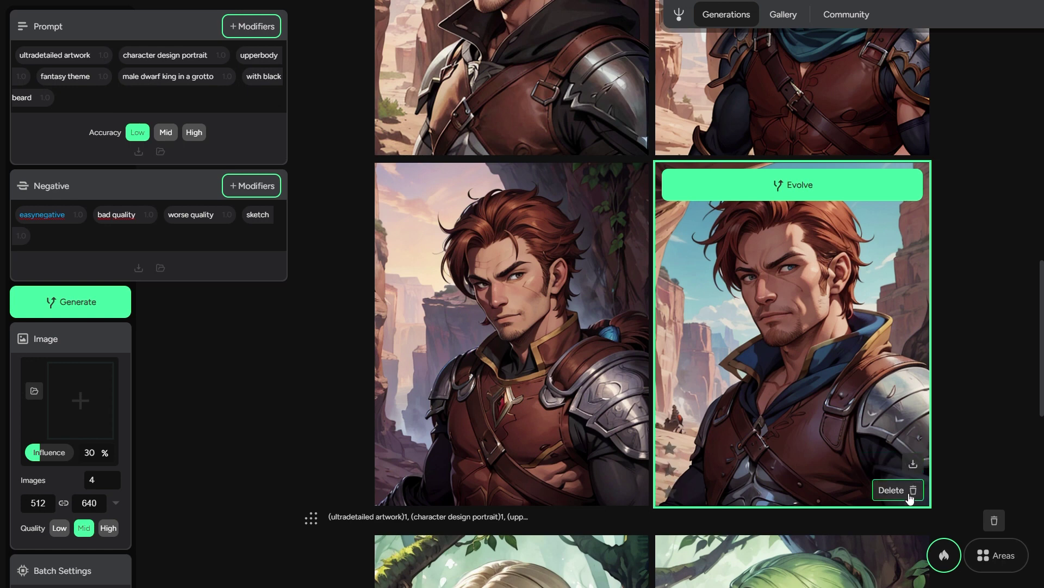
Evolve the lower-right warrior portrait and use the fourth result as reference at about 40% influence
left_click(838, 183)
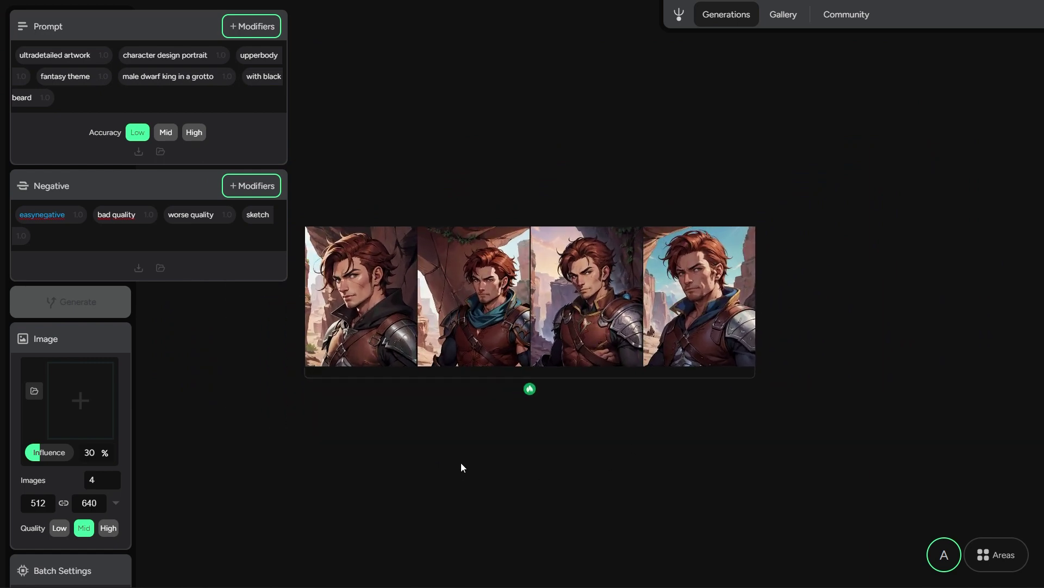
left_click(717, 313)
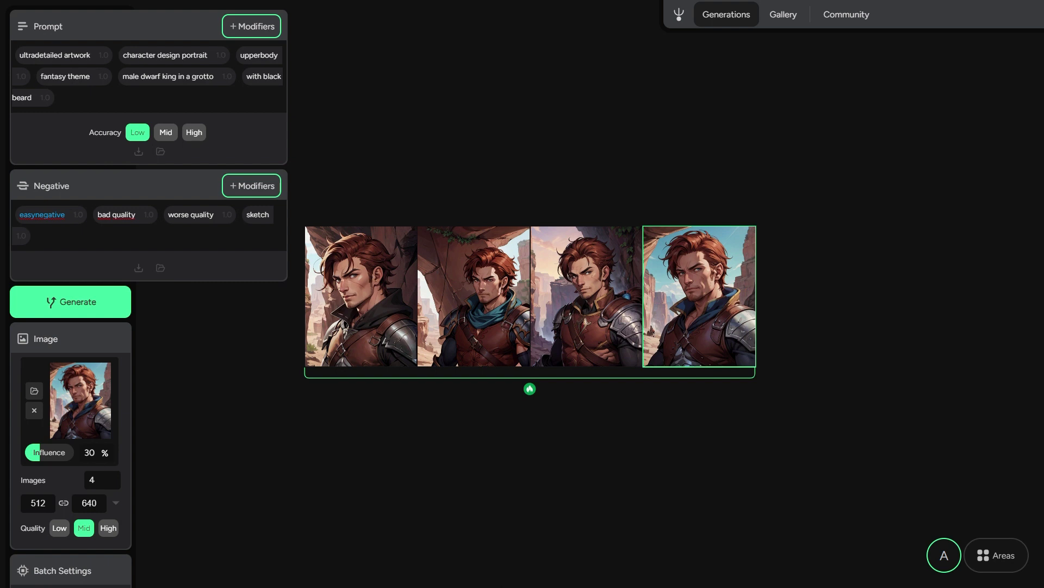
left_click(48, 455)
left_click_drag(46, 458, 45, 455)
Reuse the fourth portrait's prompt, change the hair to black, and generate a batch
left_click(744, 320)
double_click(34, 98)
type("black")
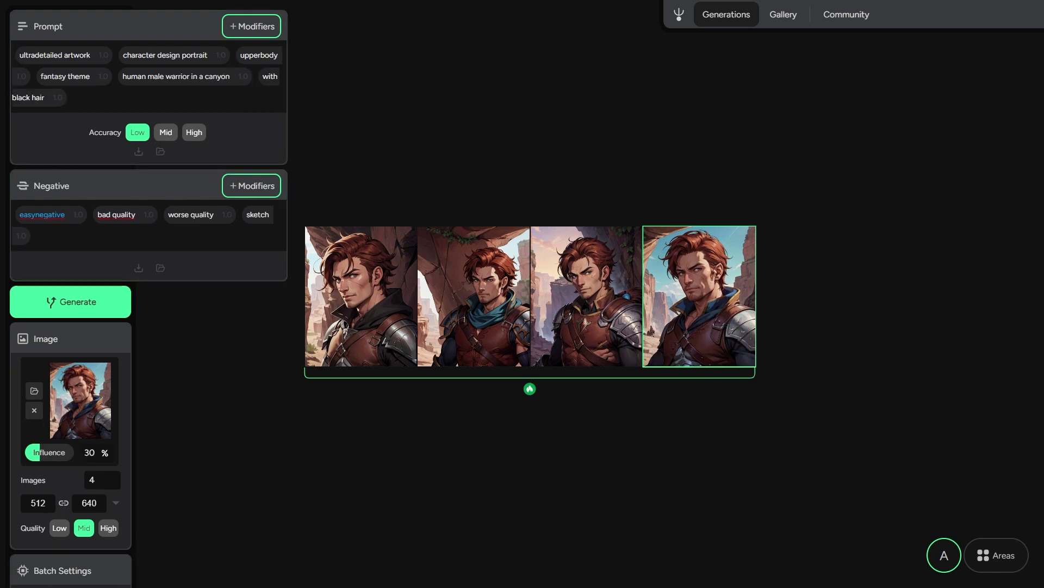
key("ctrl+Return")
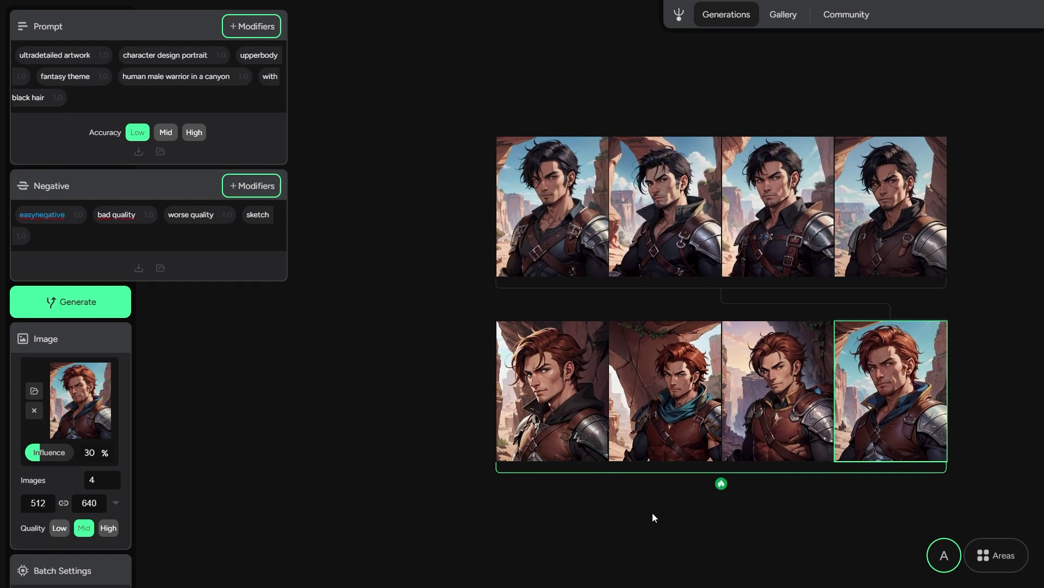
Change the hair colour to blonde and generate another batch
double_click(29, 98)
type("blonde")
left_click(100, 309)
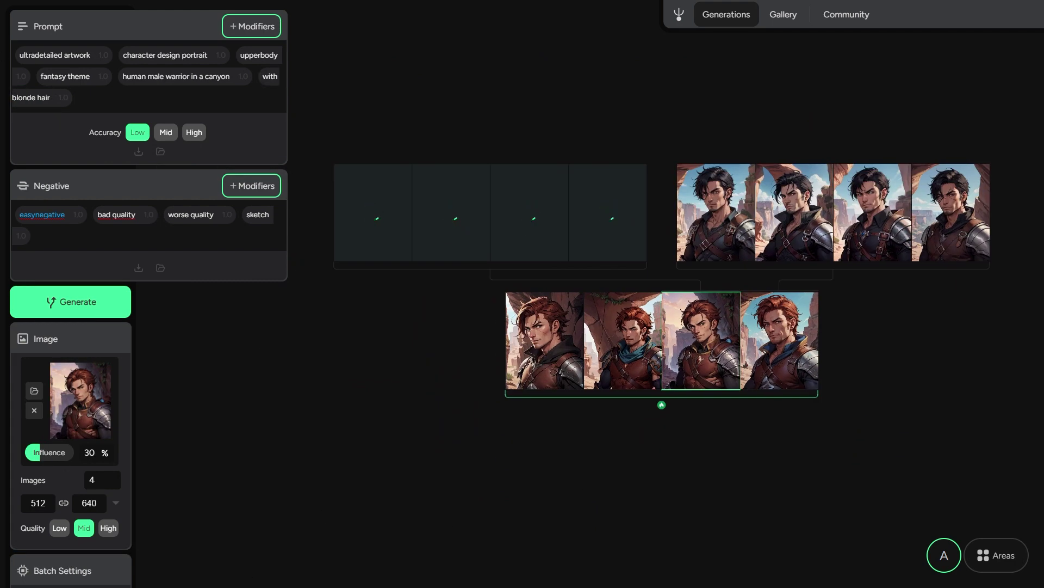
Generate blonde female warriors, then pick a black-haired portrait as the new reference
double_click(151, 76)
type("female")
key("Return")
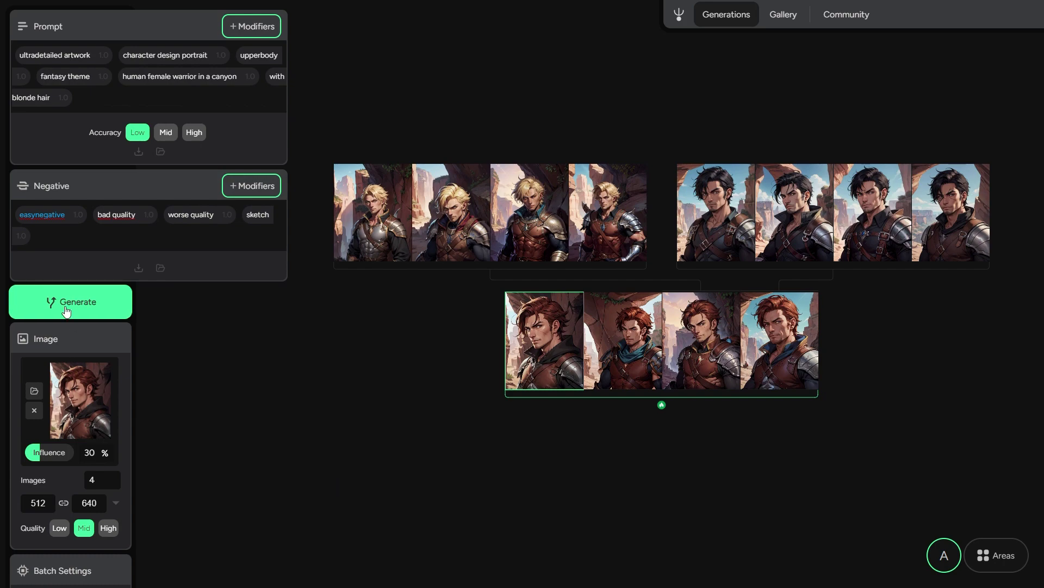
key("ctrl+Return")
scroll(695, 350, "up", 5)
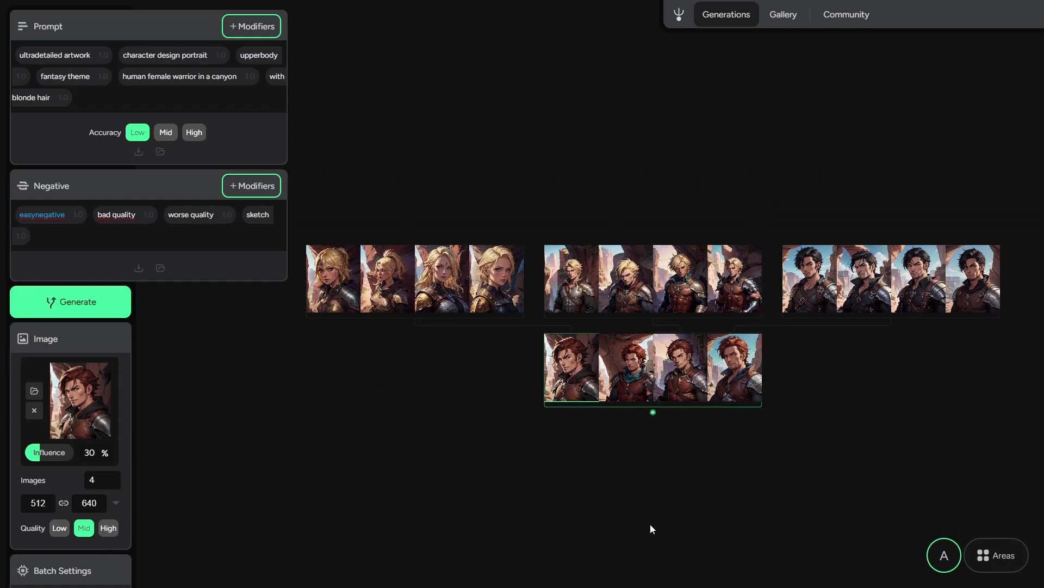
left_click(830, 278)
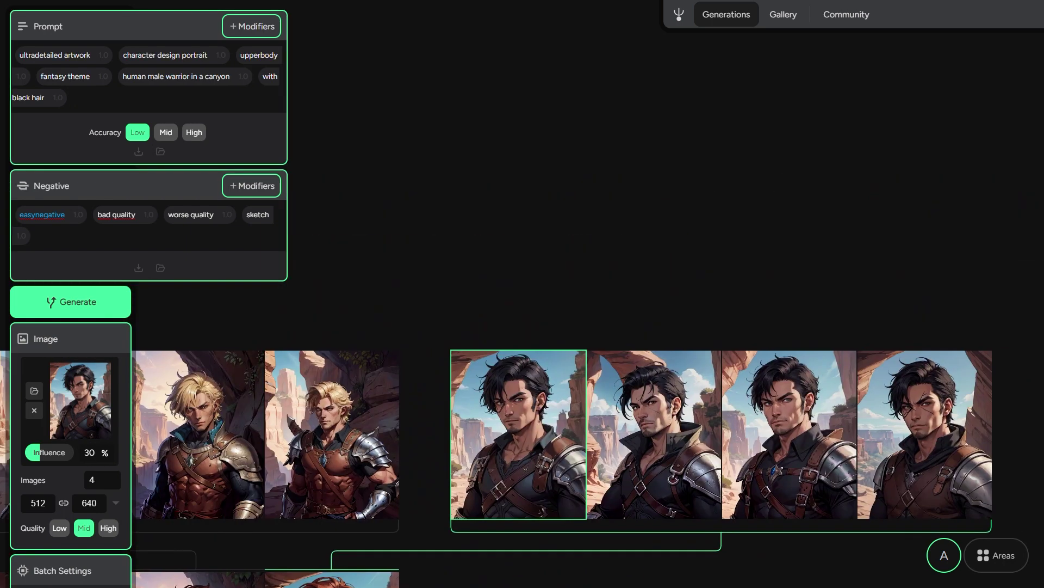
Set the image count to 6 and generate long-black-haired warrior variants
double_click(93, 479)
type("6")
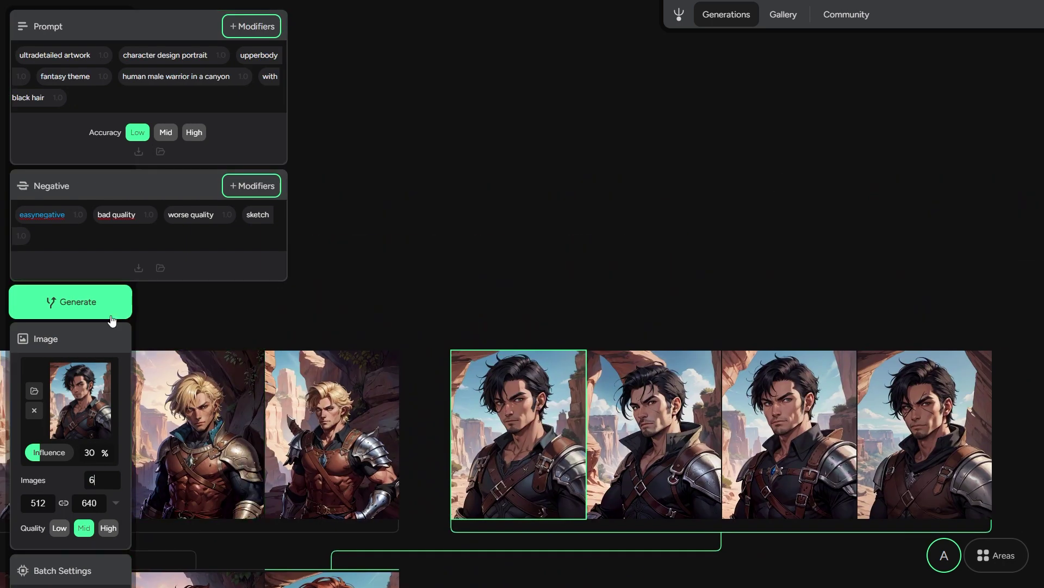
left_click(25, 99)
type("long")
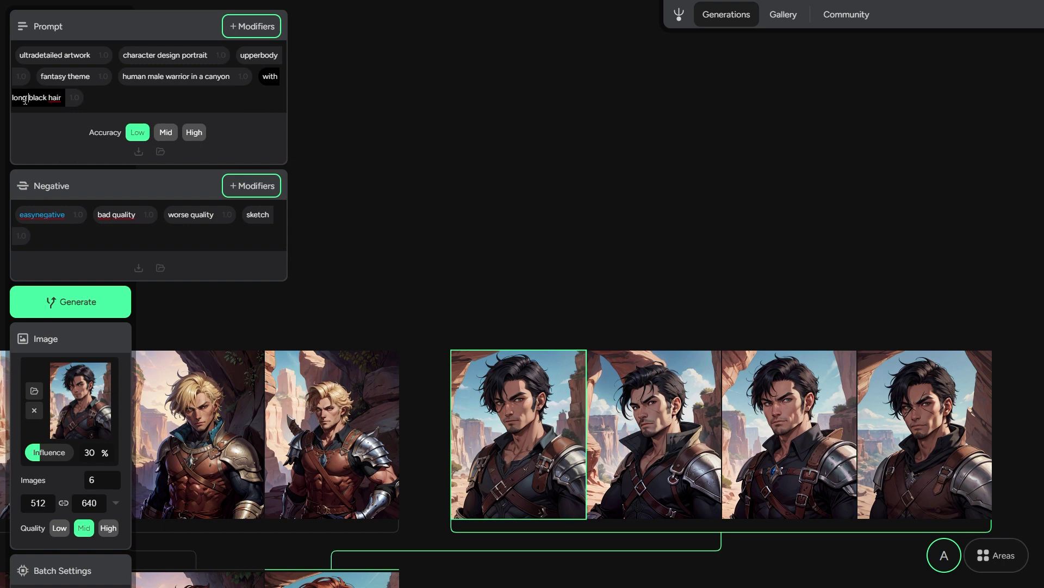
left_click(102, 301)
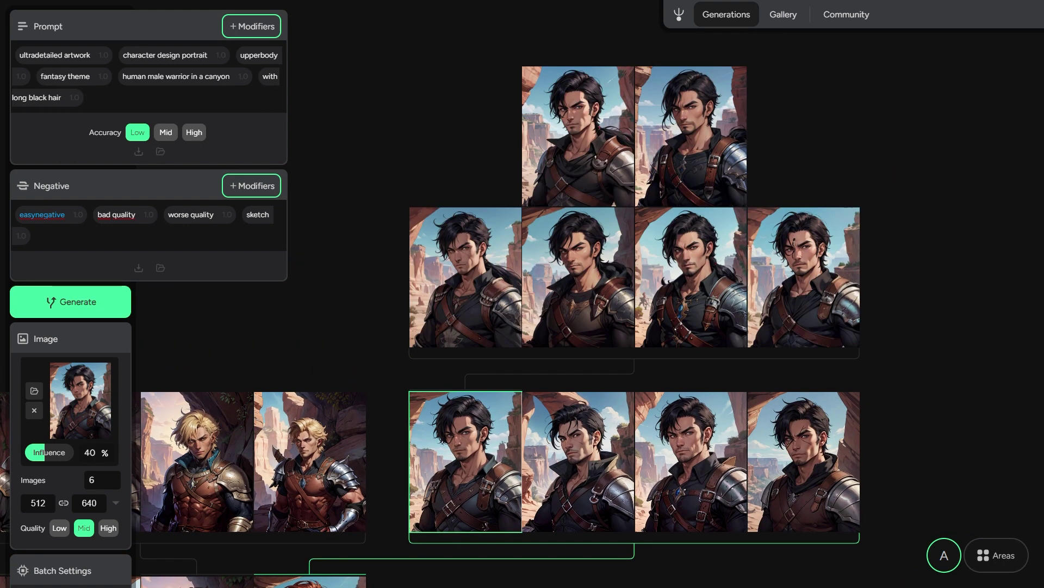
scroll(694, 281, "up", 5)
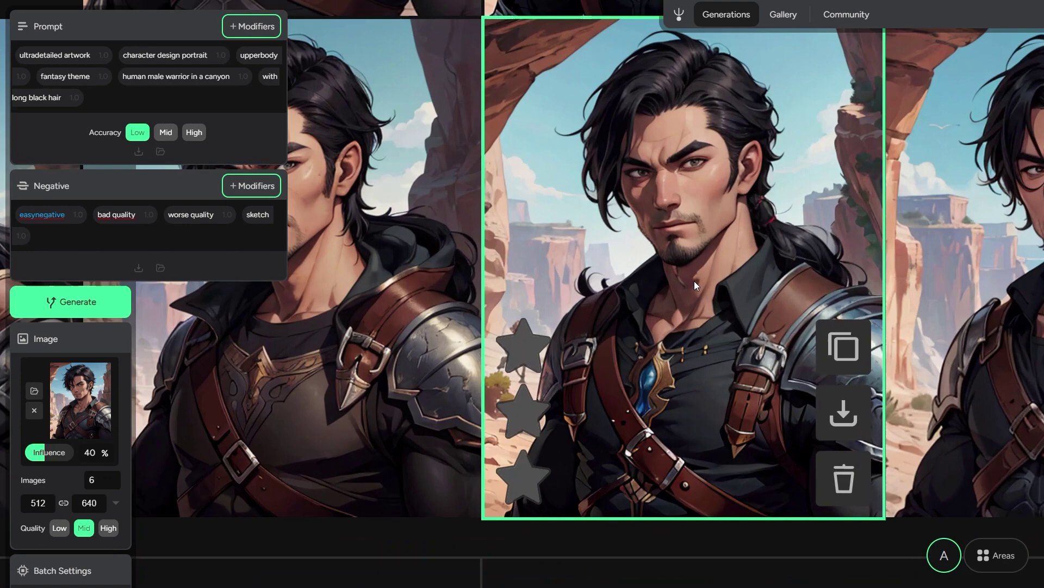
scroll(694, 281, "down", 2)
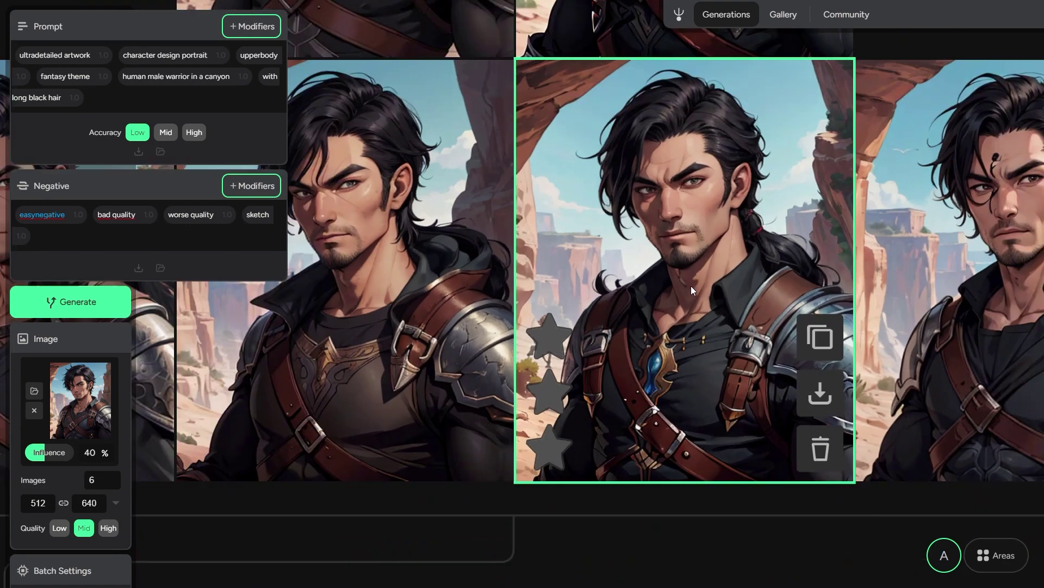
scroll(52, 316, "down", 3)
Set the next batch to 4 images, 30% influence, High quality, and 2x upscale
left_click(52, 316)
type("4")
left_click_drag(44, 291, 40, 290)
left_click(108, 365)
left_click(49, 505)
scroll(81, 522, "down", 1)
left_click(101, 495)
left_click(100, 539)
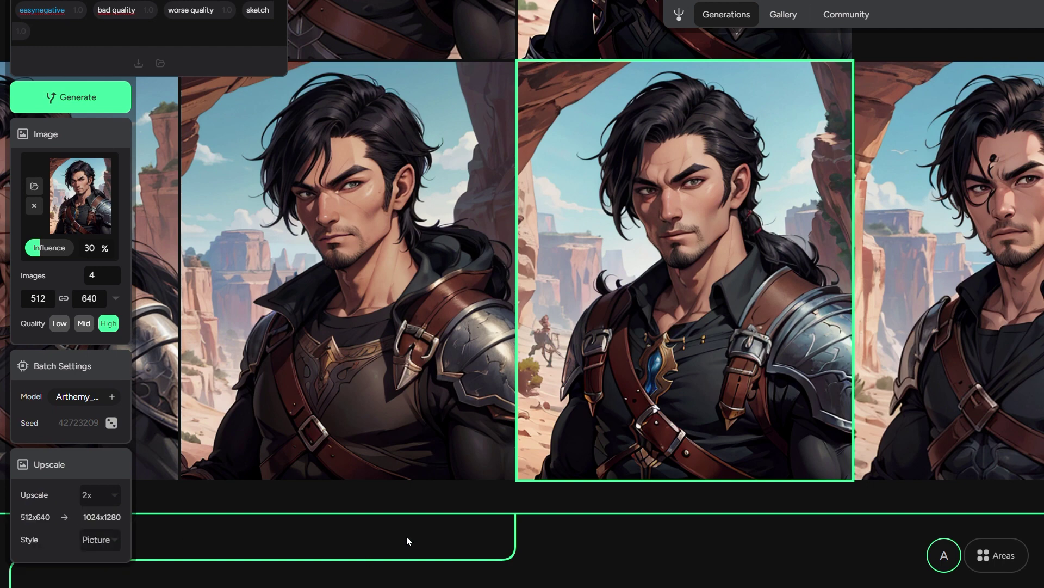
scroll(401, 538, "down", 5)
Generate the High-quality 2x batch, browse past batches in list view, then return to the tree
left_click(92, 96)
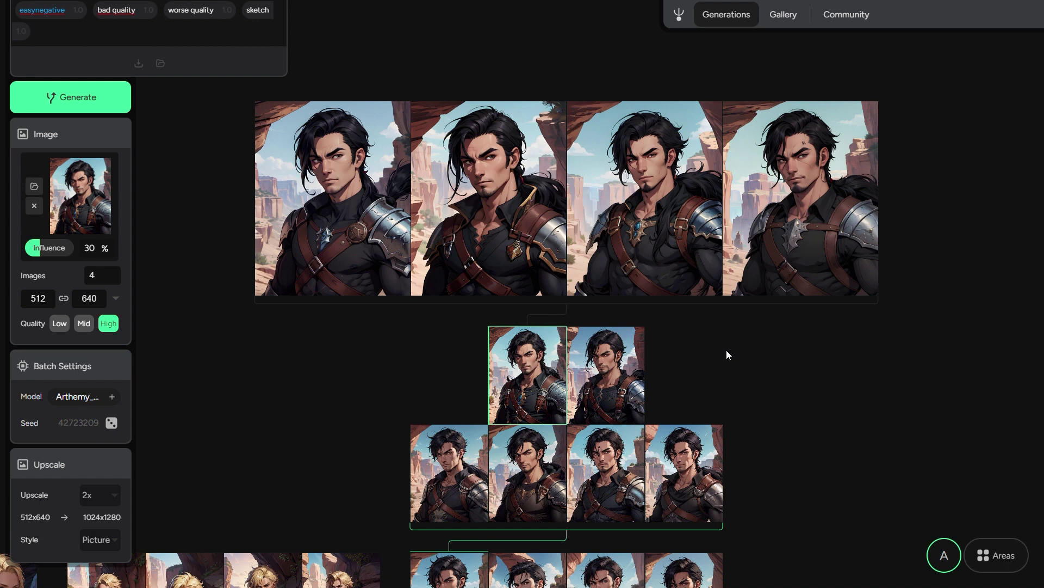
left_click(943, 566)
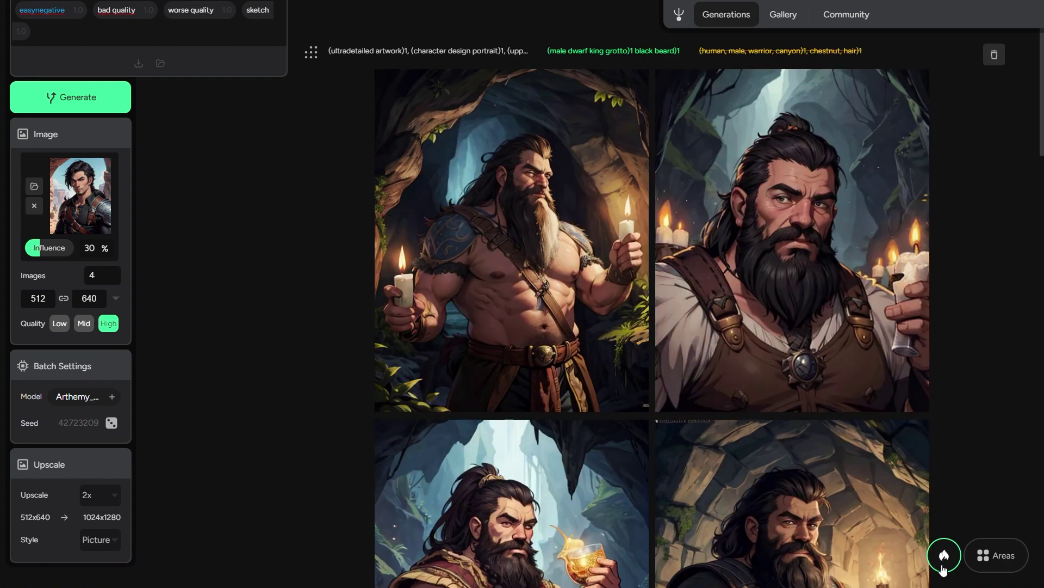
scroll(966, 469, "down", 10)
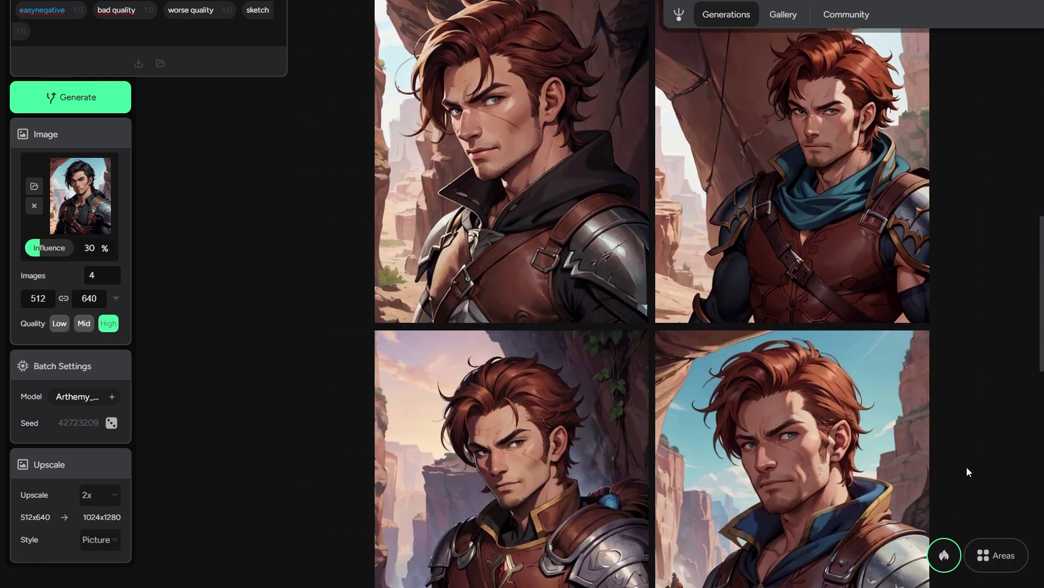
scroll(967, 467, "up", 10)
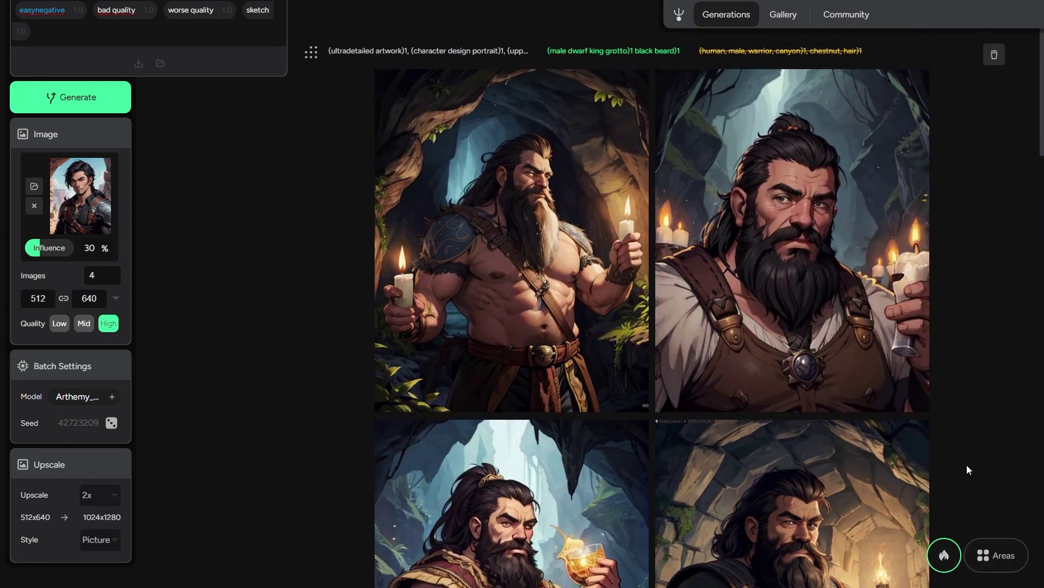
left_click(944, 563)
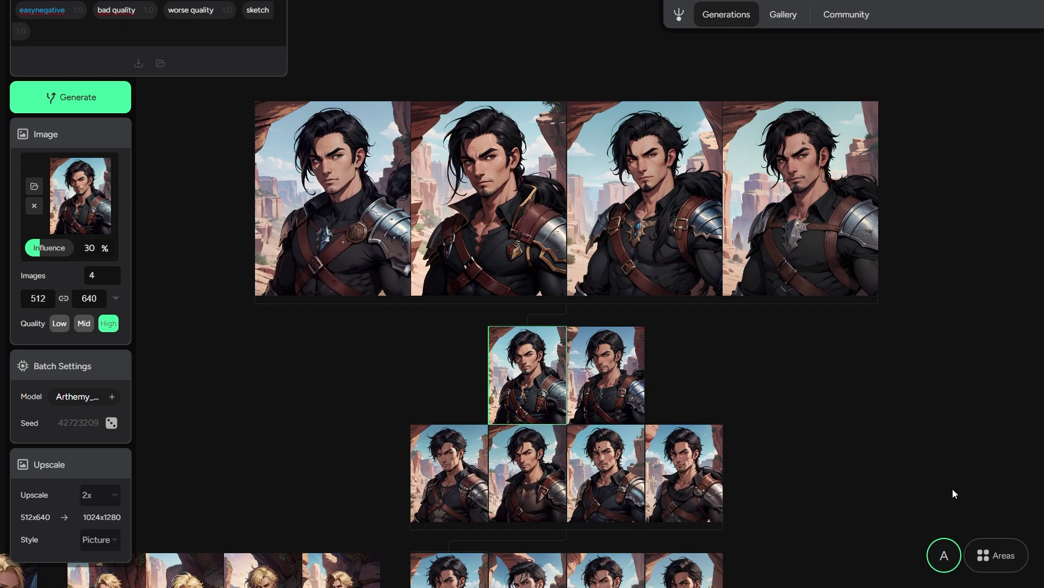
left_click(997, 567)
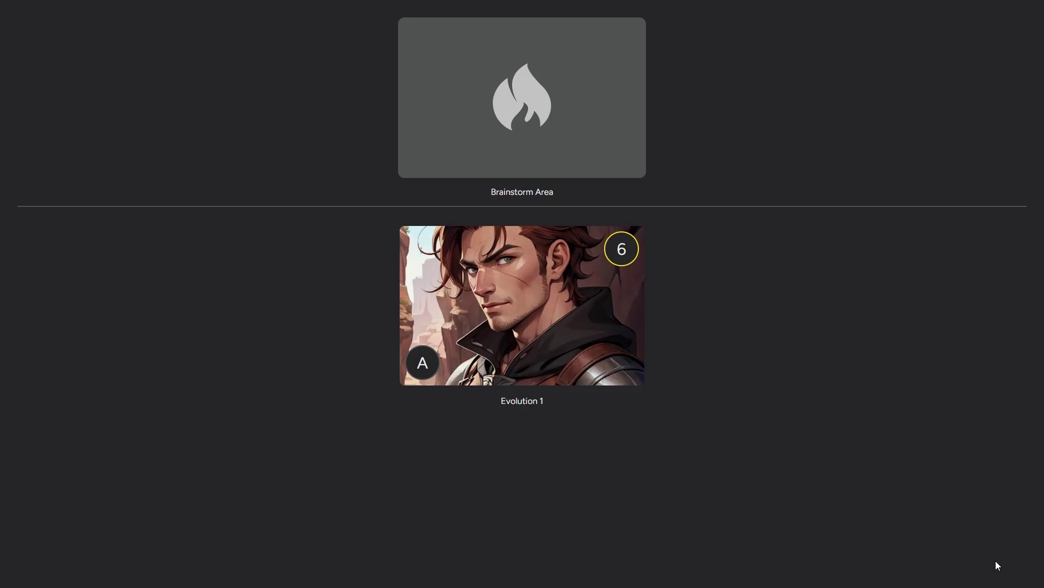
left_click(563, 308)
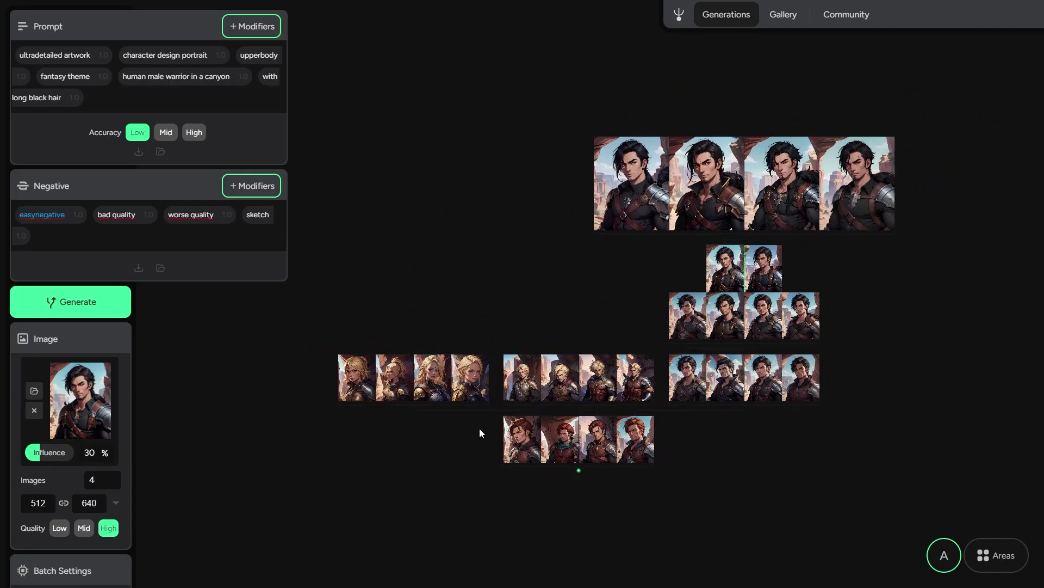
left_click(684, 19)
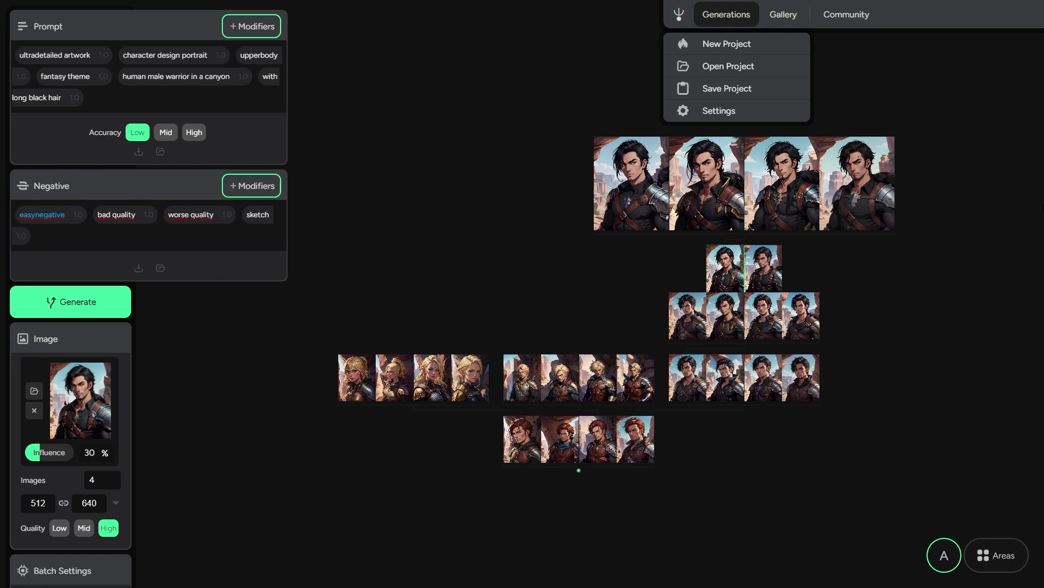
Change the saved image format in Settings from PNG to WebP
left_click_drag(998, 243, 992, 433)
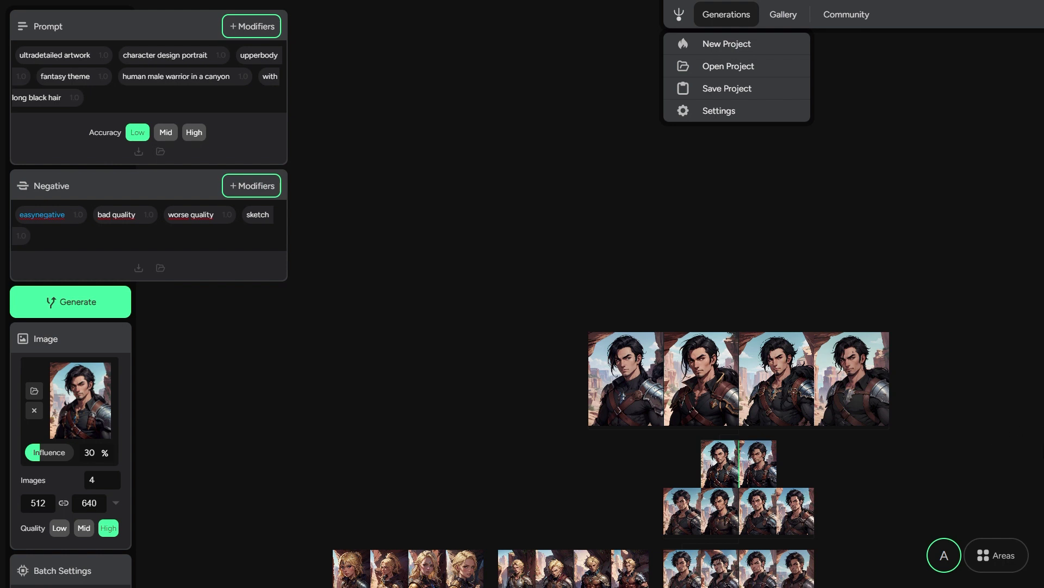
left_click(740, 113)
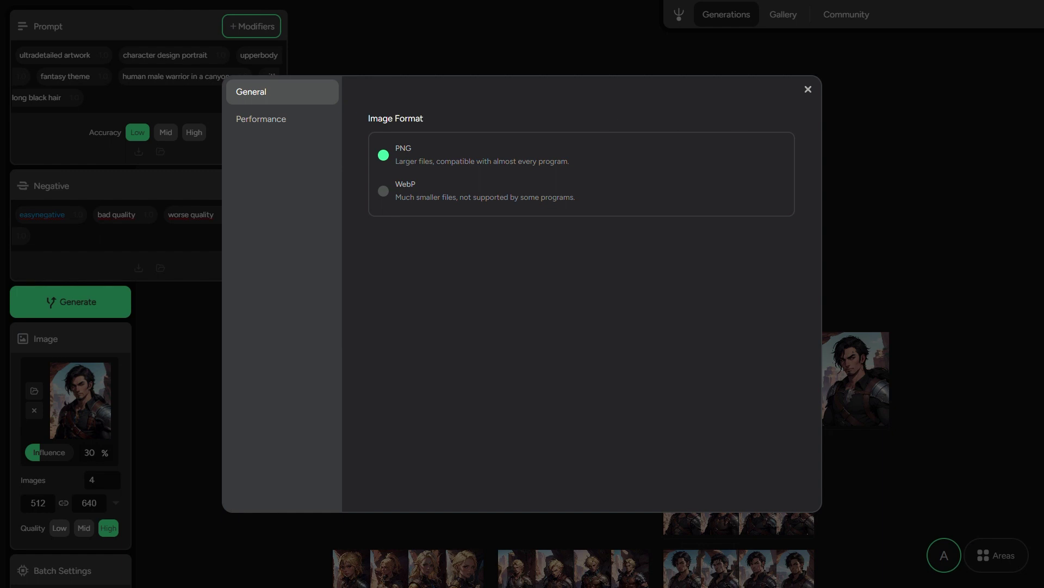
left_click(449, 194)
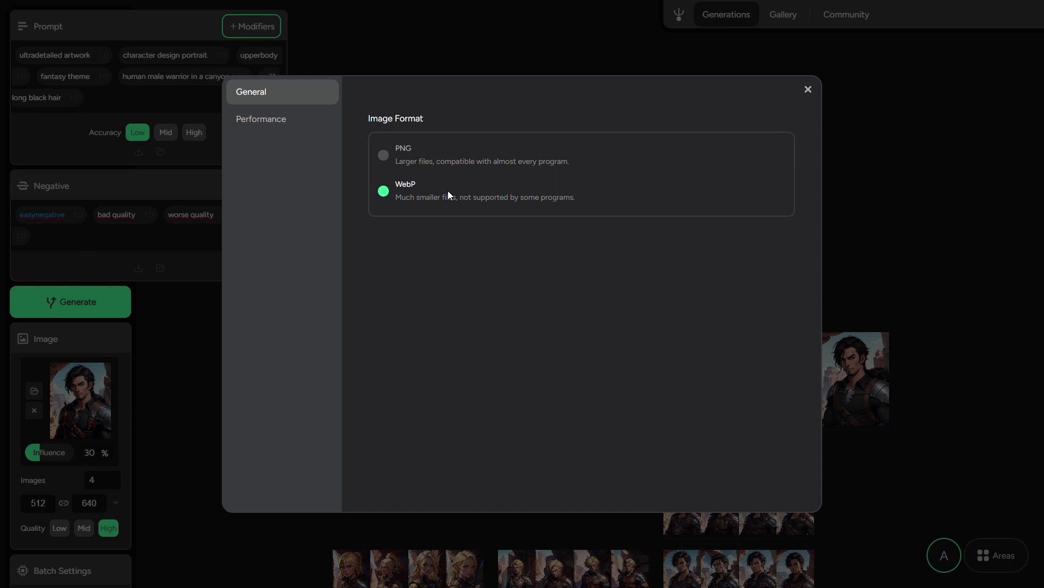